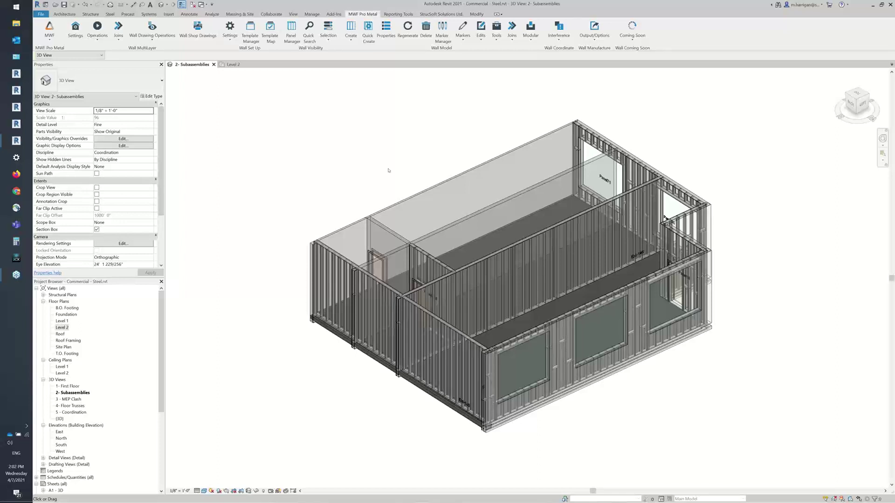
Step: Open the project's Subassembly Catalogs settings and move the window clear of the model
click(229, 38)
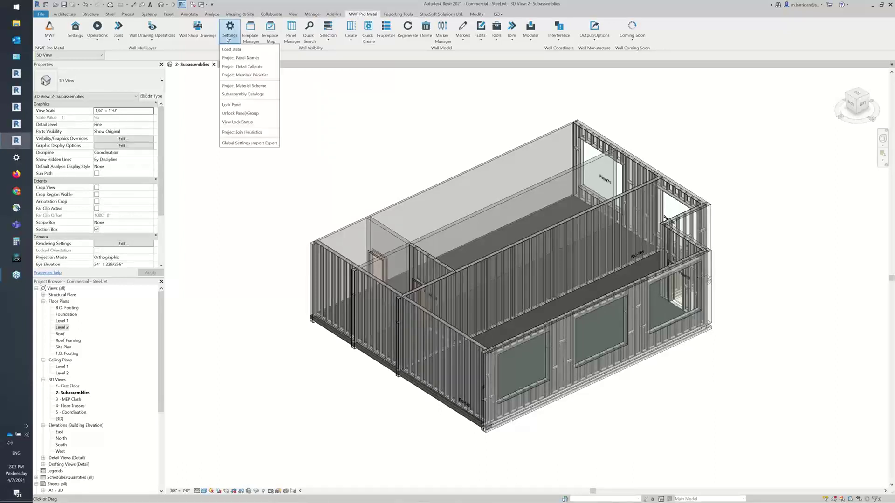
click(243, 94)
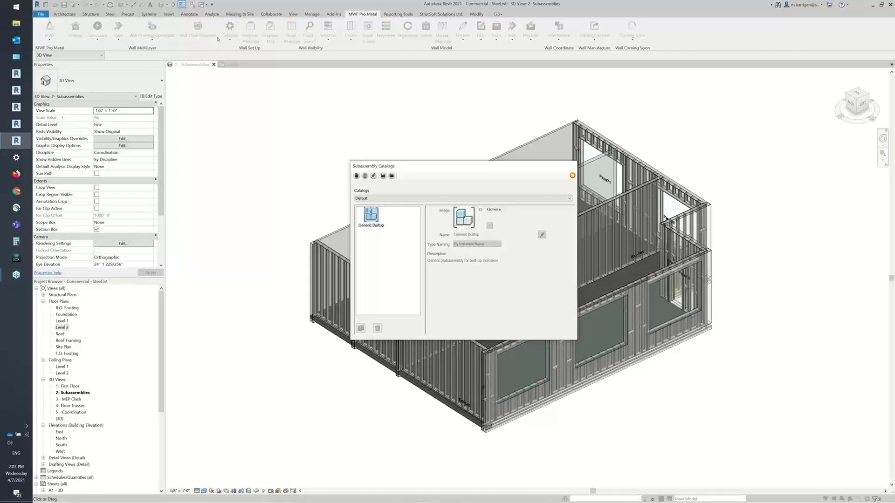
drag(510, 166, 426, 108)
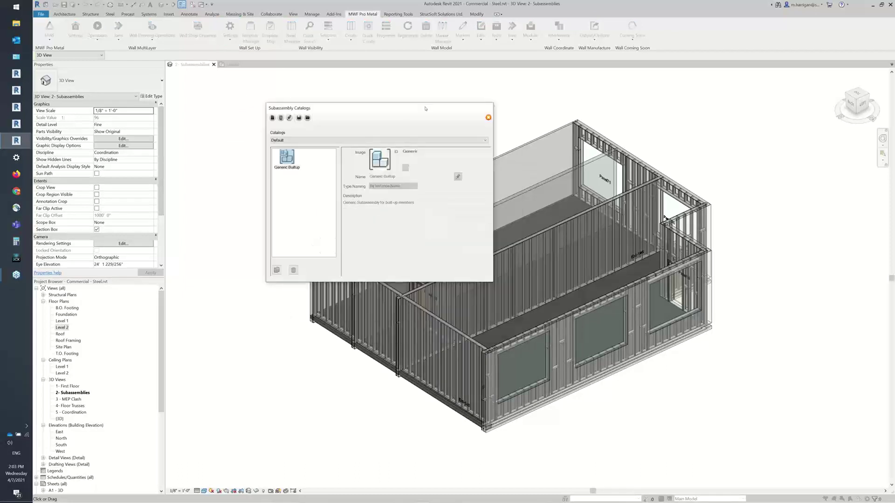
Step: Examine the contents of the existing Default and System subassembly catalogs
click(375, 141)
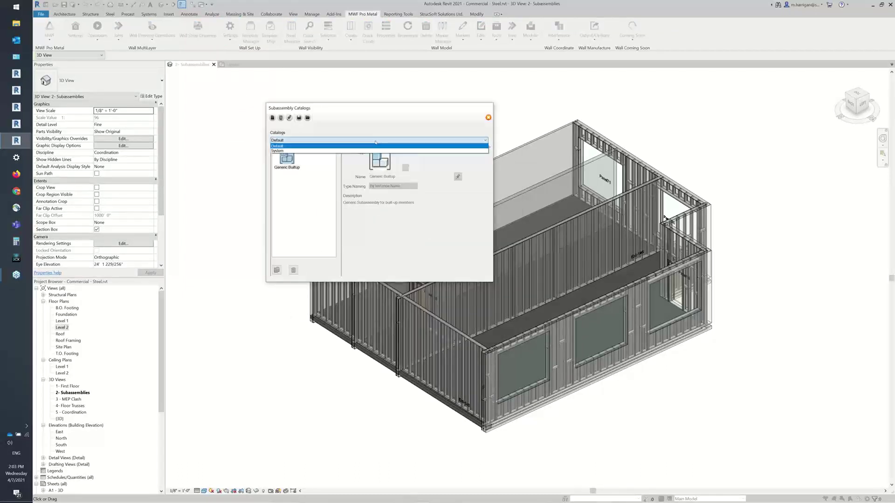
click(298, 146)
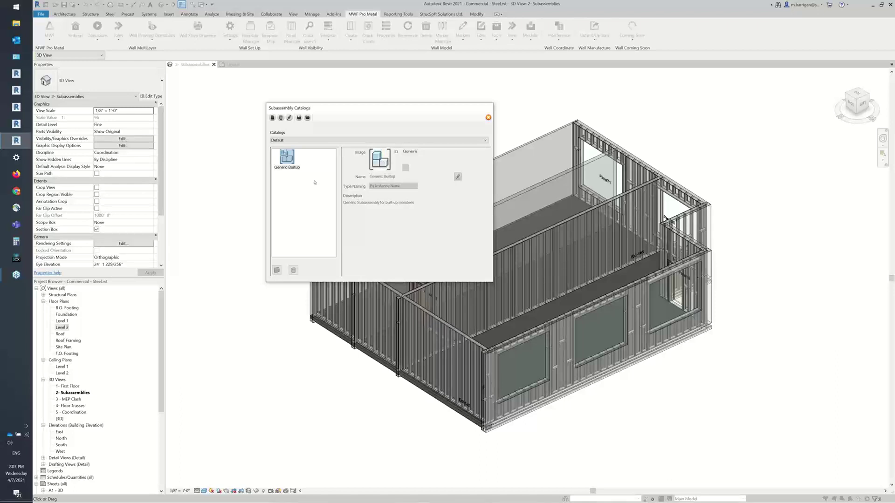
click(316, 140)
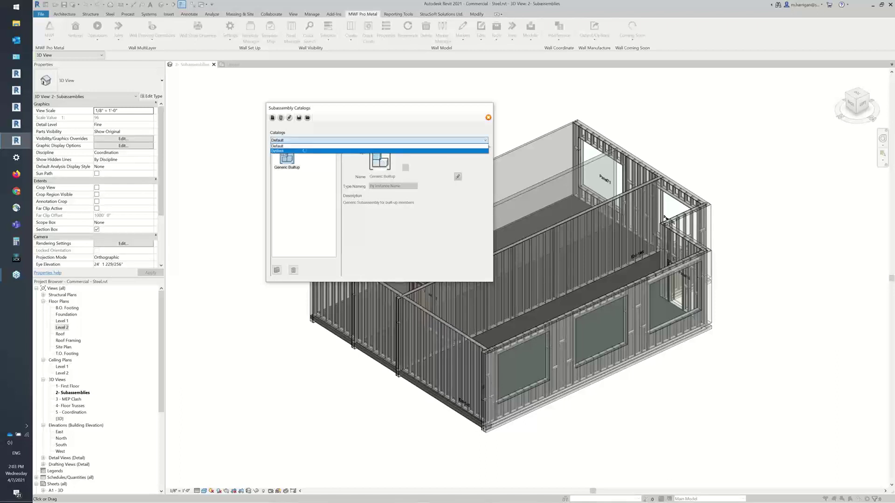
click(304, 150)
click(383, 209)
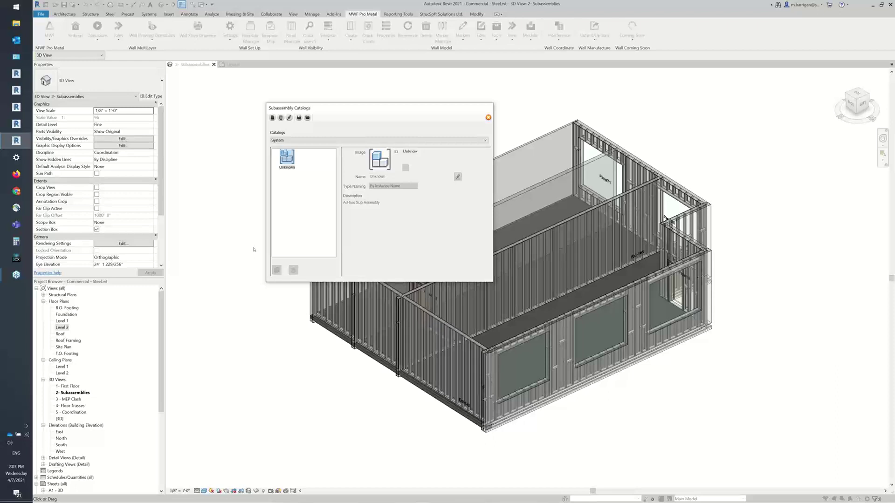
click(301, 141)
click(291, 150)
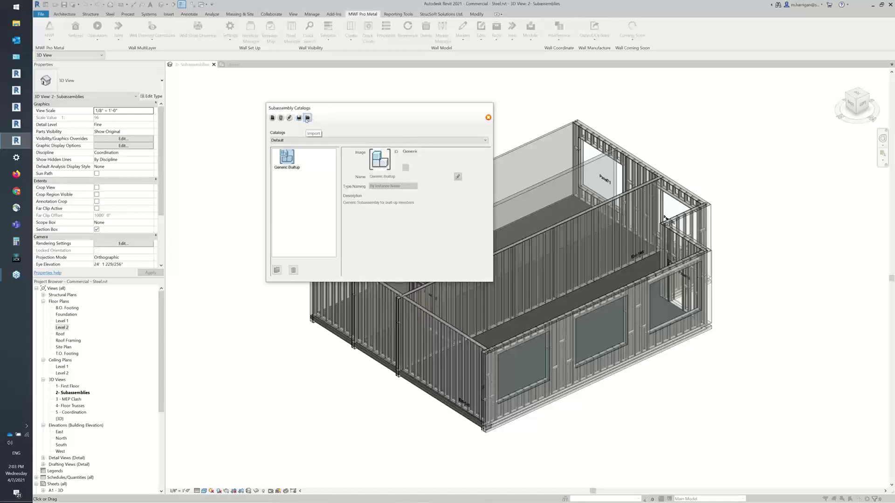
Step: Create a new subassembly catalog with the ID Subassemblies-01, saving the changes to the Default catalog
click(272, 117)
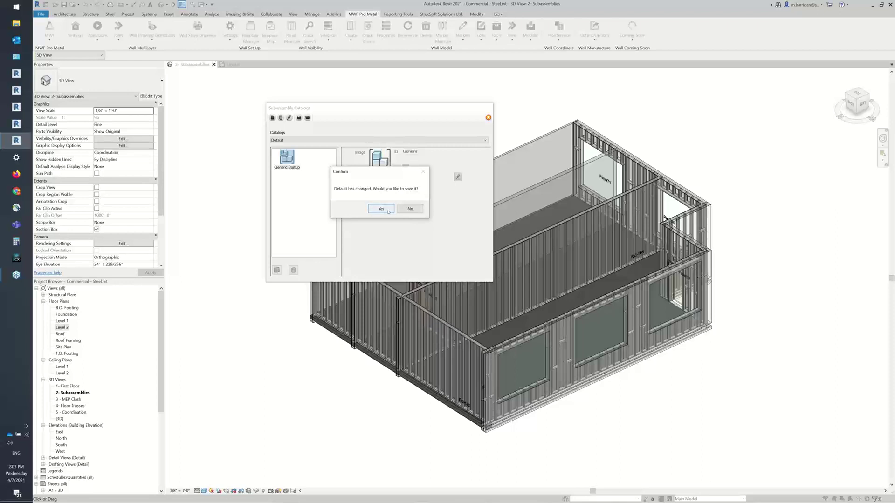
click(381, 209)
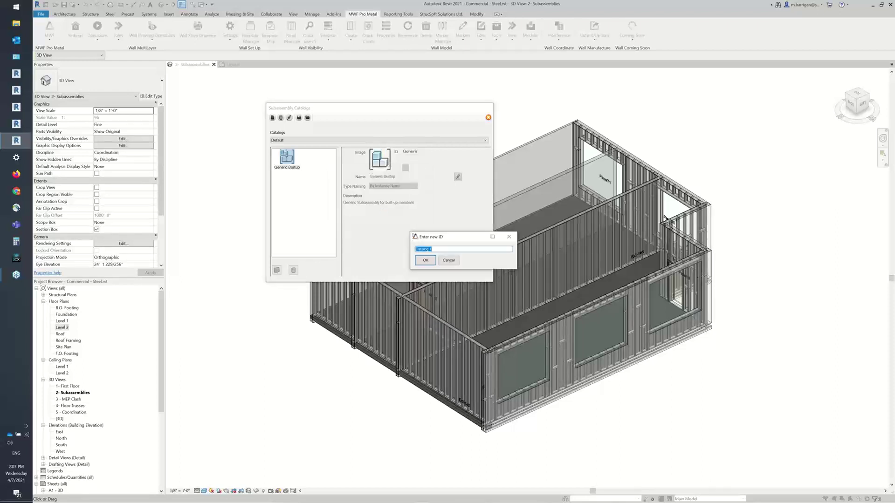
drag(412, 233, 367, 201)
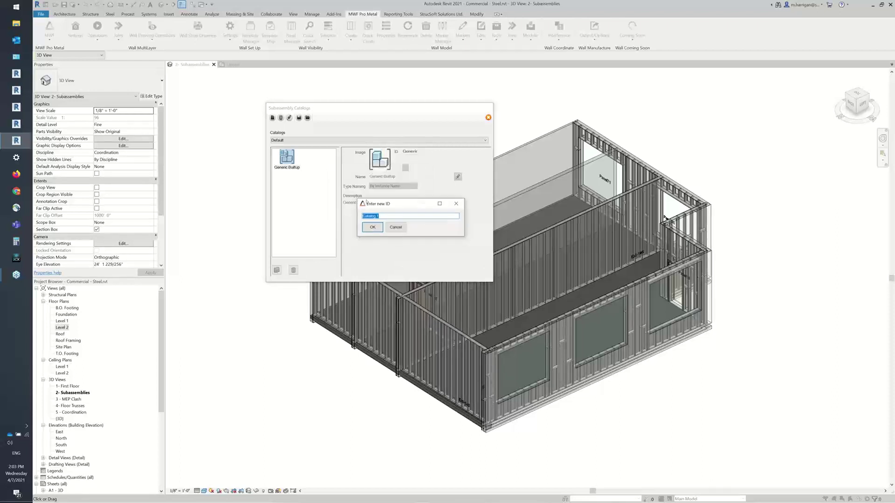
text(Subassemblies)
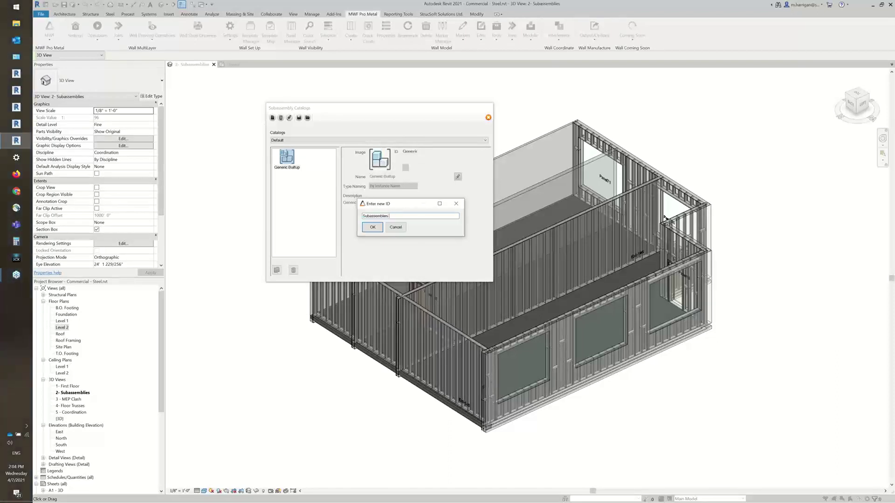
click(373, 228)
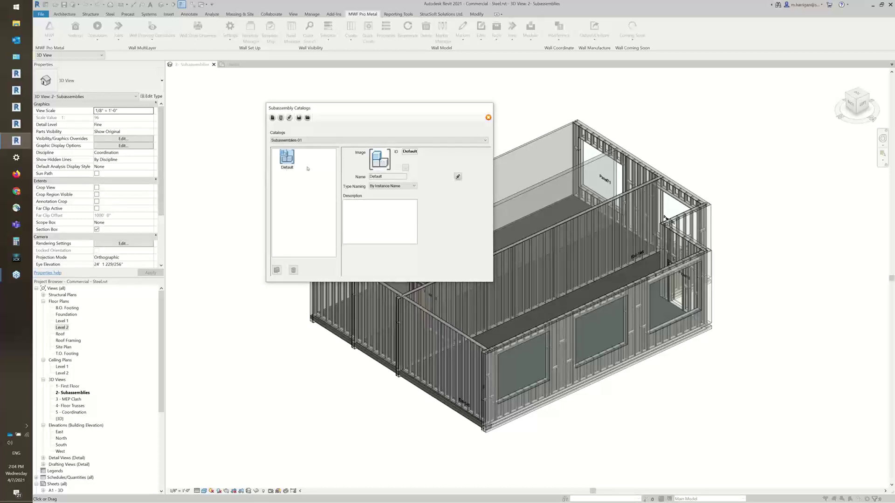
Step: Duplicate the Default subassembly in the Subassemblies-01 catalog under the name Builtup-AB and select the copy
click(288, 167)
click(287, 160)
click(276, 270)
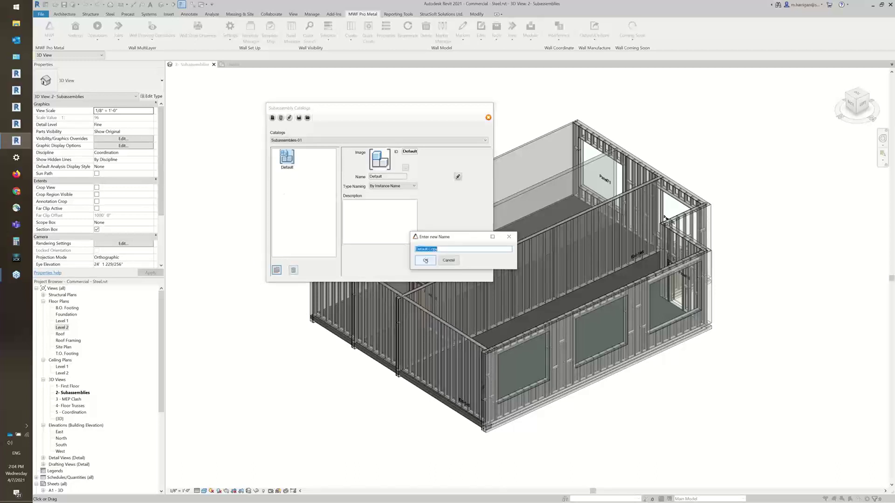
key(BackSpace)
text(bULIT UP)
key(BackSpace)
key(BackSpace)
key(BackSpace)
key(BackSpace)
key(BackSpace)
key(BackSpace)
key(BackSpace)
key(BackSpace)
key(BackSpace)
key(BackSpace)
key(BackSpace)
text(Builtup-ANB)
click(422, 260)
click(287, 168)
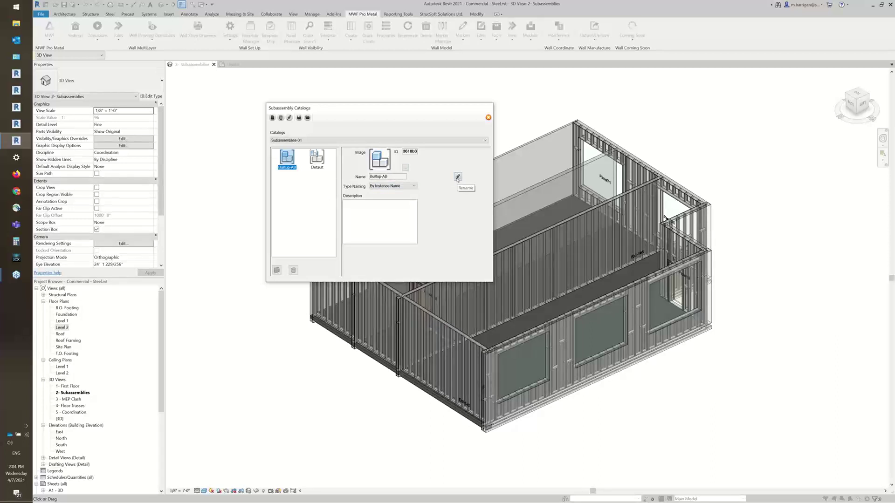
Step: Review the Type Naming options of Builtup-AB, keep By Instance Name, and close the catalogs with Subassemblies-01 saved
click(410, 186)
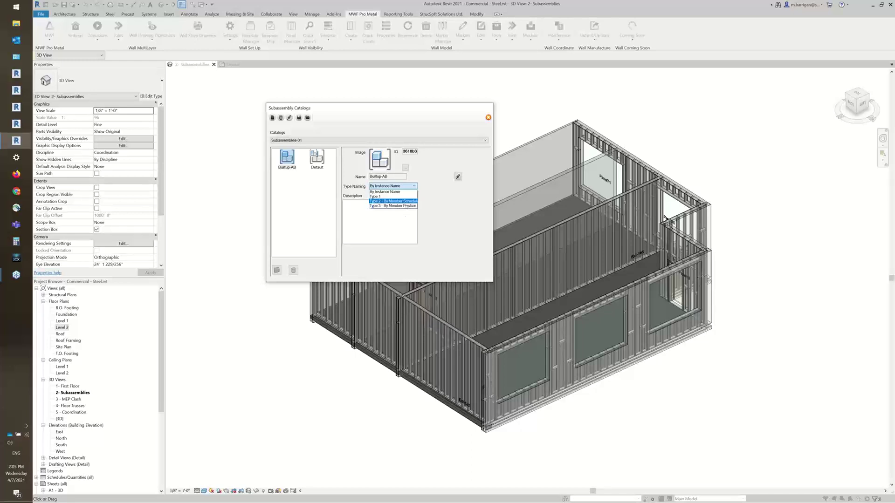
click(394, 223)
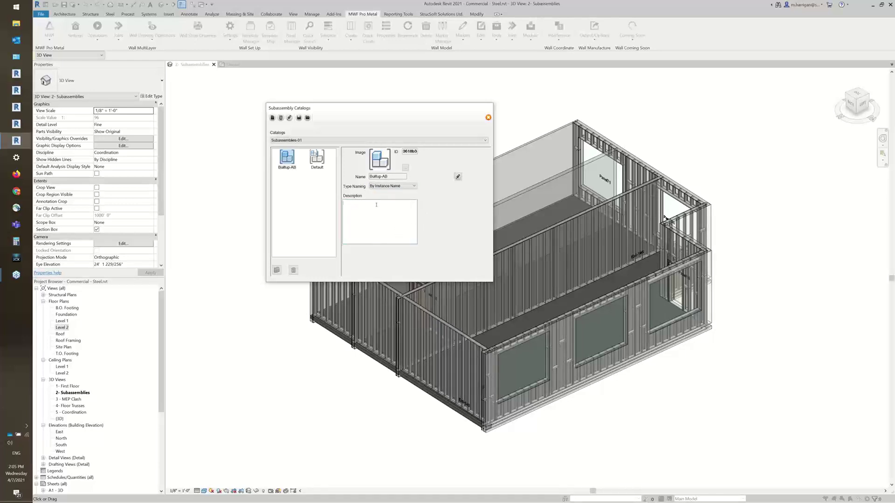
click(488, 117)
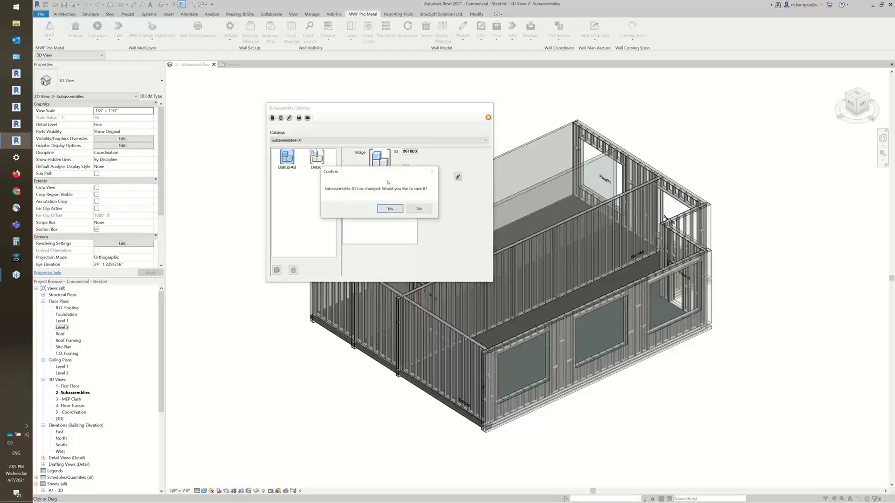
click(390, 209)
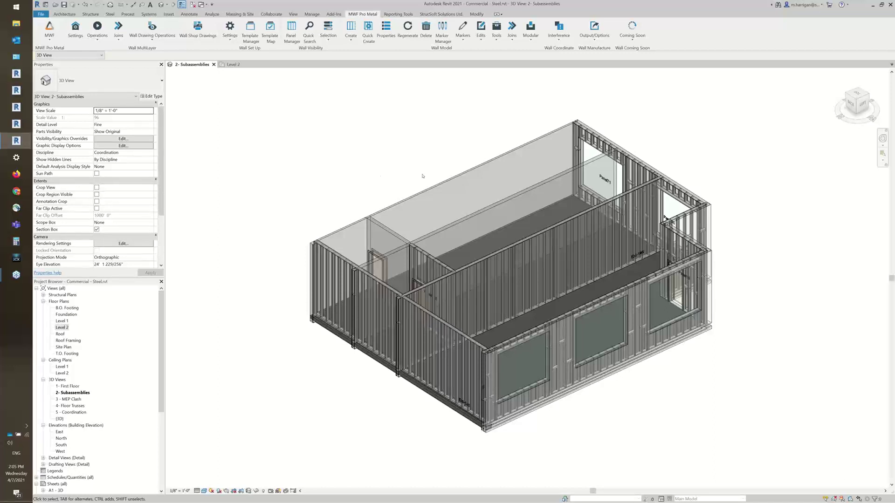
Step: Edit the Multiple built-up - Subassemblies opening marker and assign Subassemblies-01 : Builtup-AB to its top-of-opening header
click(442, 42)
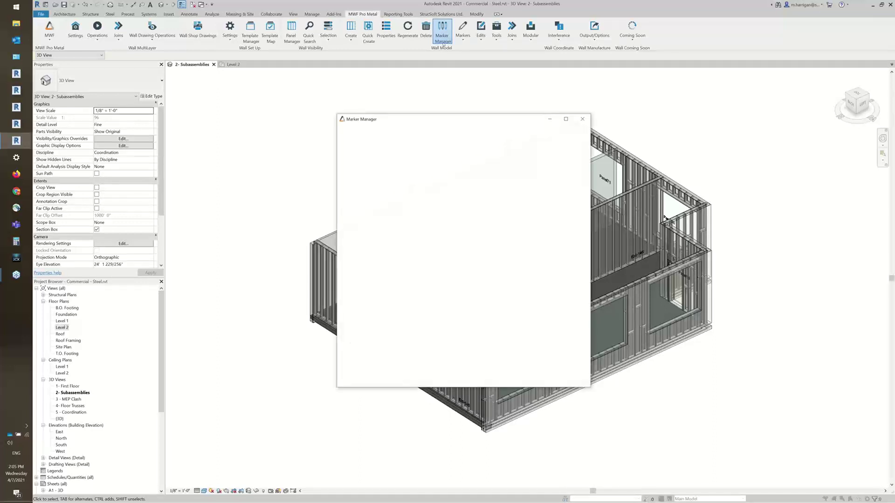
drag(415, 116, 344, 74)
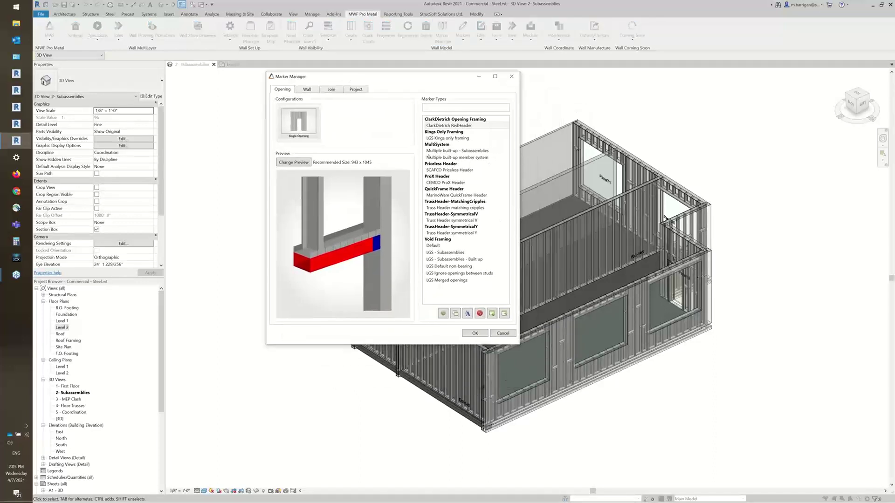
click(464, 151)
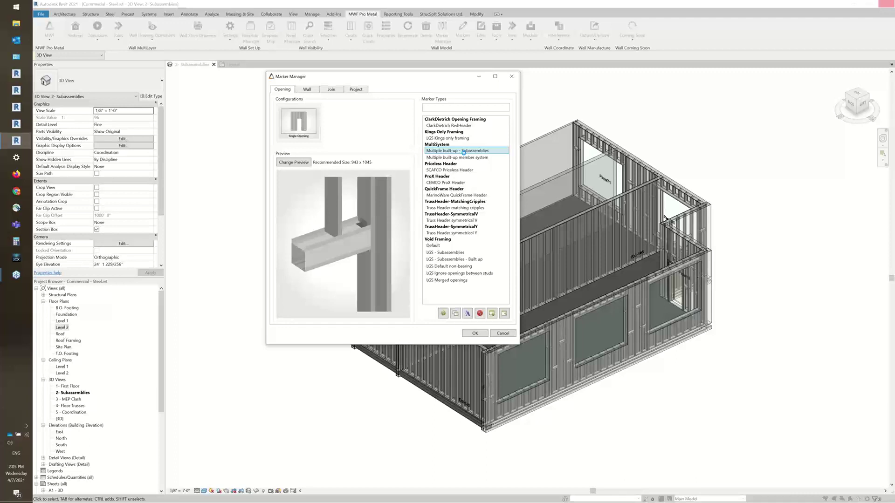
double_click(463, 151)
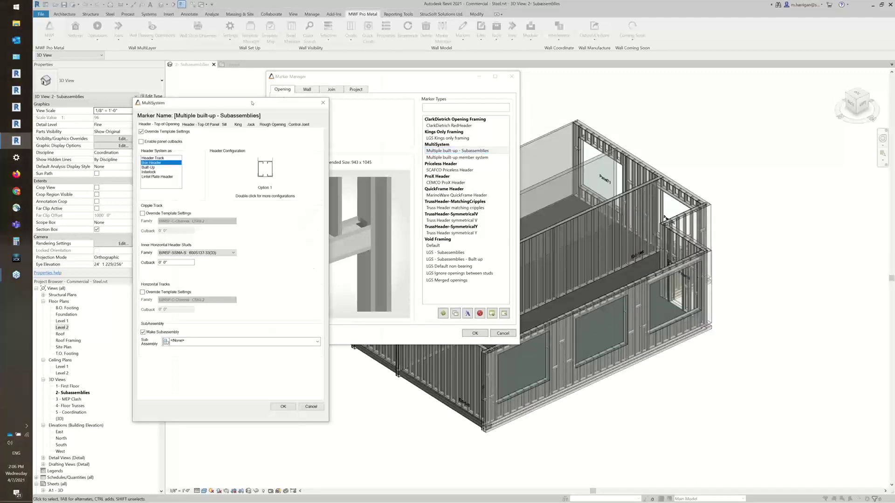
drag(252, 102, 301, 51)
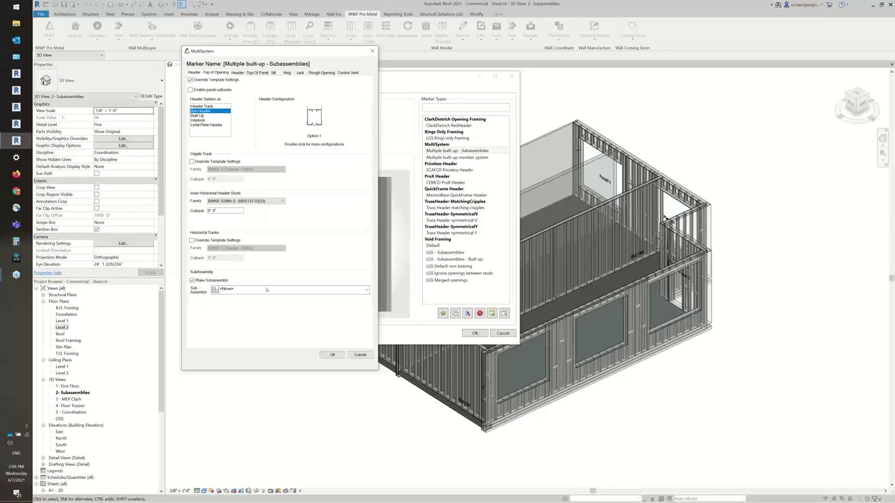
click(366, 289)
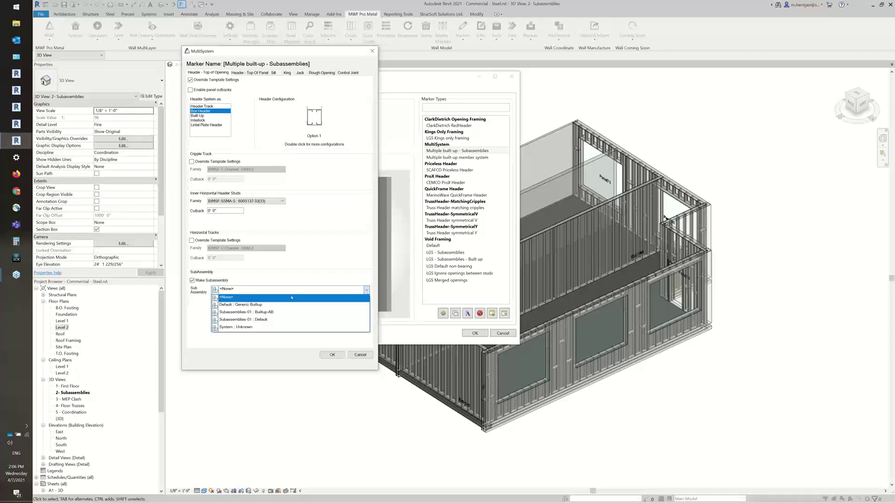
click(253, 313)
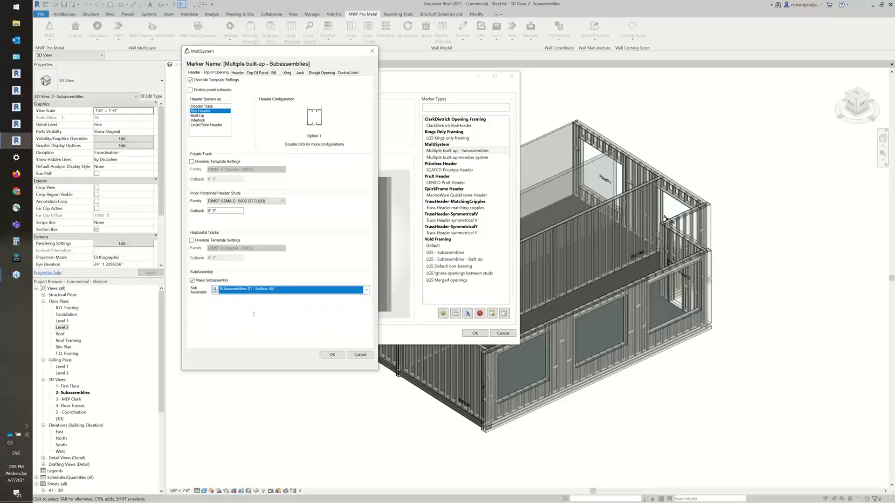
Step: Assign Subassemblies-01 : Builtup-AB as the subassembly for the marker's sill
click(275, 73)
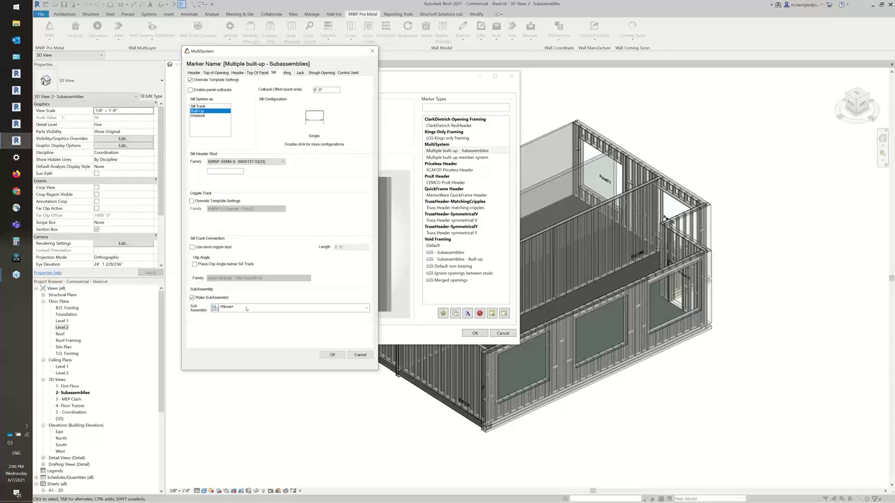
click(363, 310)
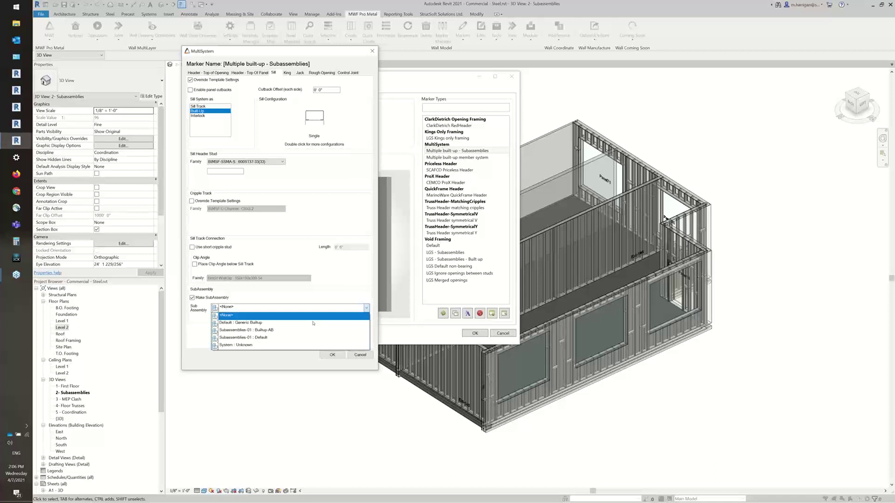
click(272, 331)
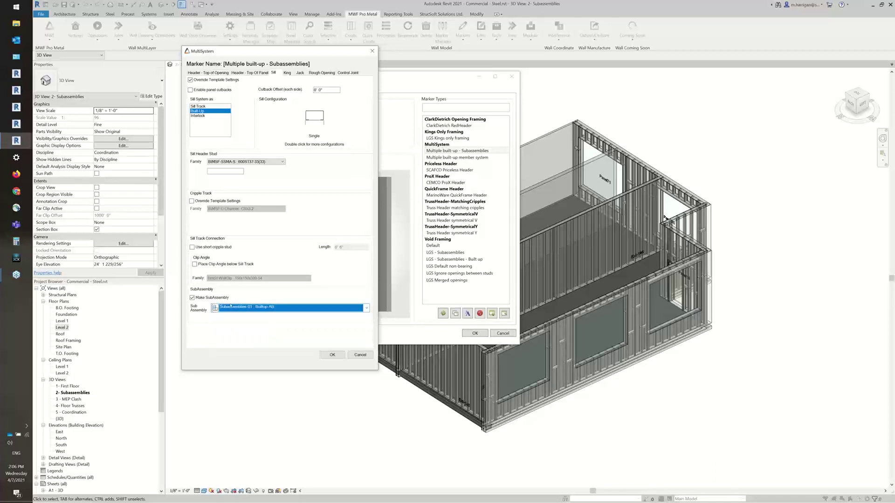
Step: Assign Subassemblies-01 : Builtup-AB to the marker's king studs, check the jack settings, and accept the marker changes
click(287, 74)
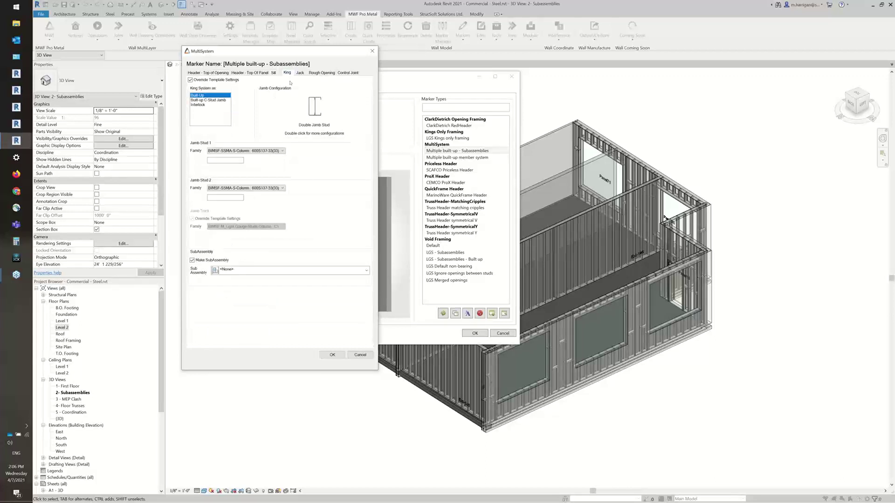
click(273, 270)
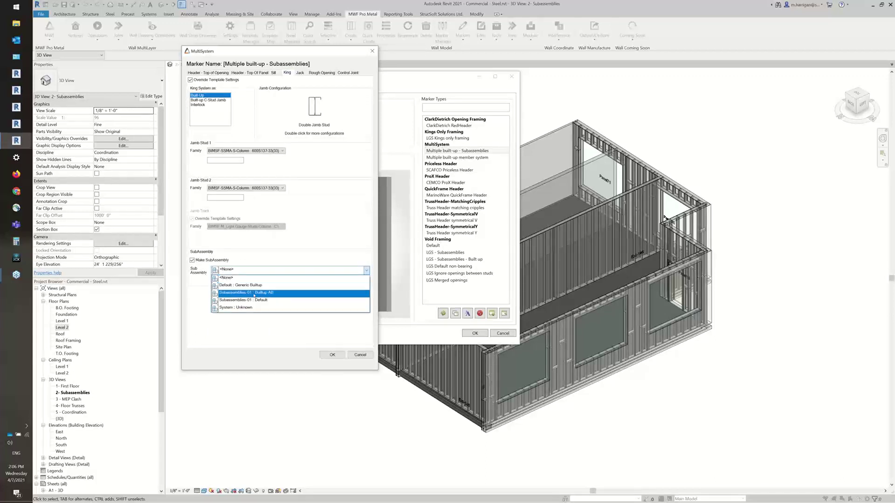
click(273, 294)
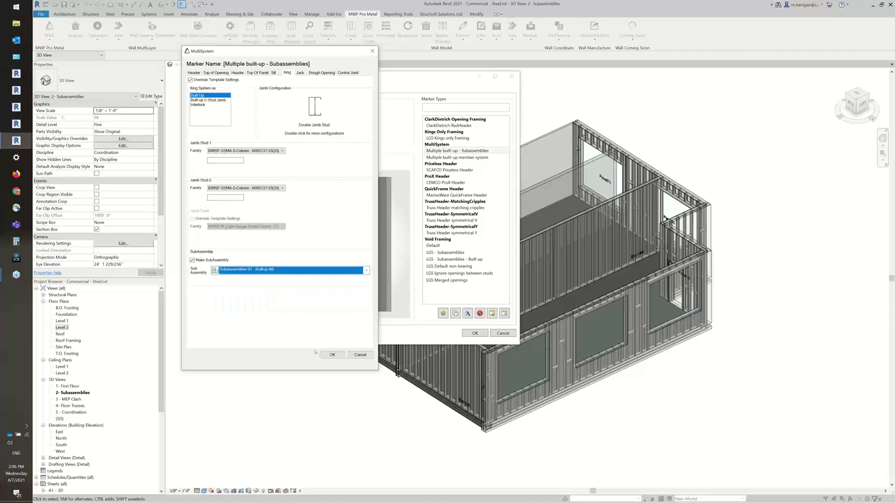
click(300, 74)
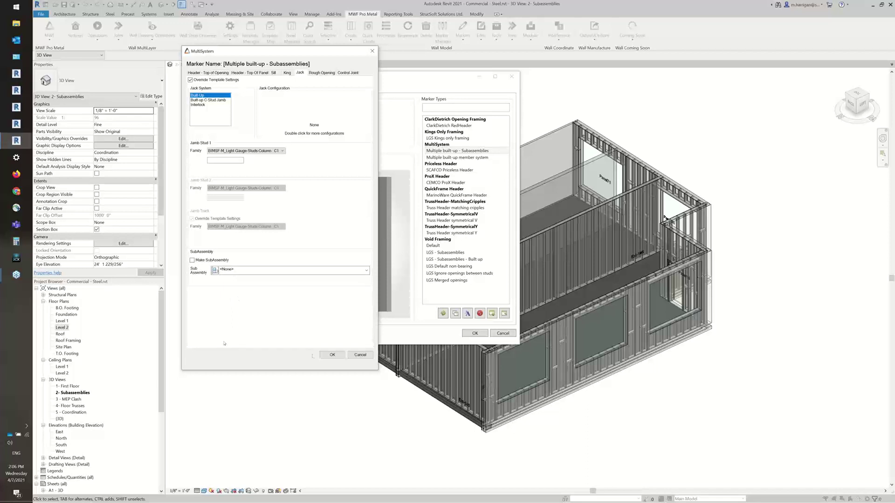
click(331, 356)
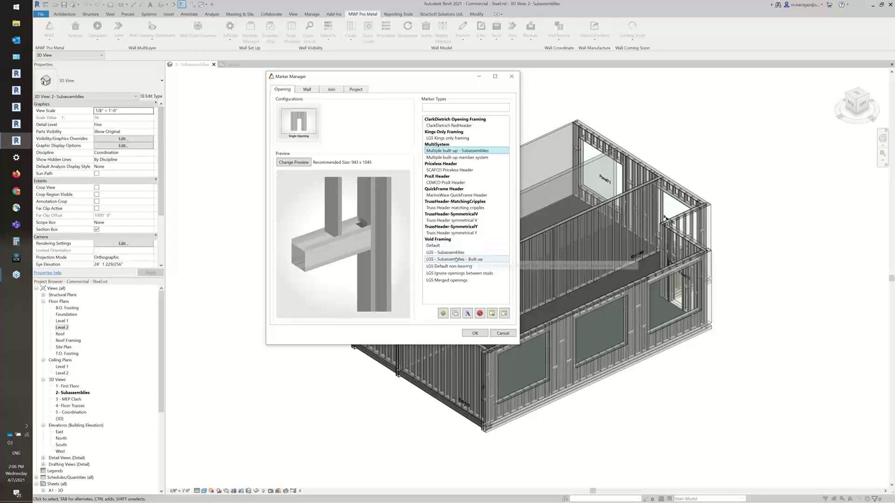
Step: Edit the LGS - Subassemblies - Built up opening marker and set the left kings/jacks subassembly configuration to Subassemblies-01 : Builtup-AB
click(457, 260)
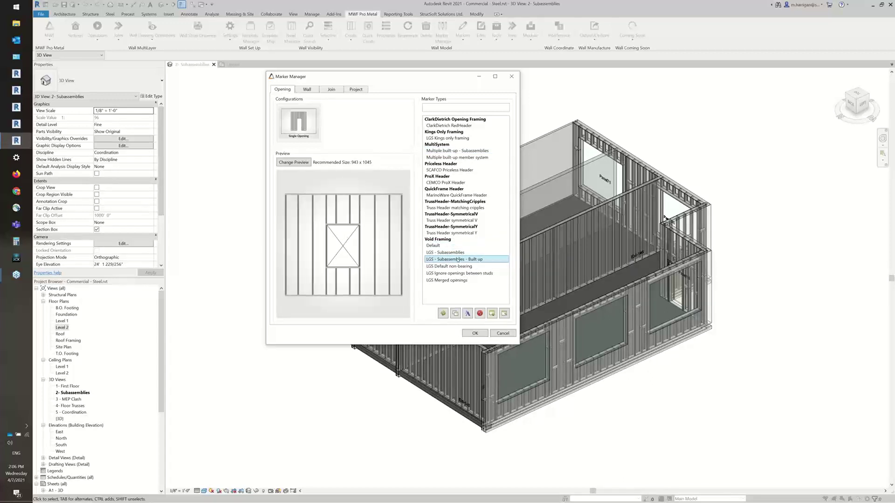
double_click(457, 259)
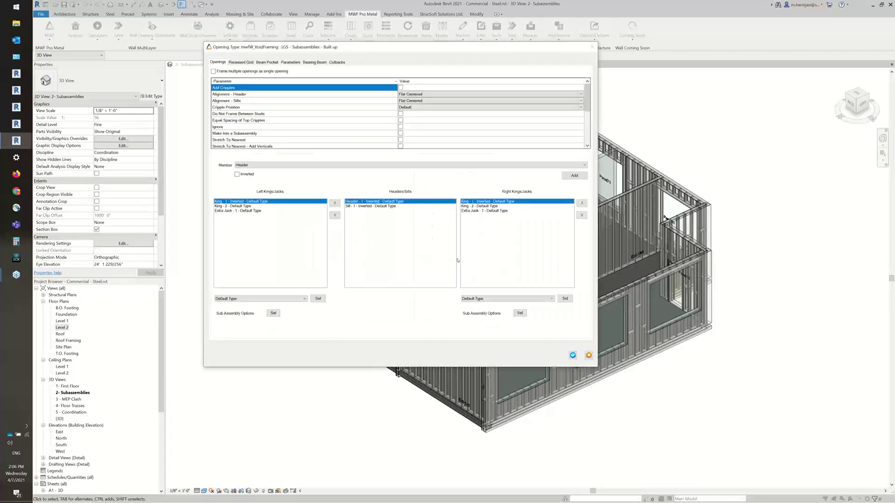
drag(366, 55, 390, 75)
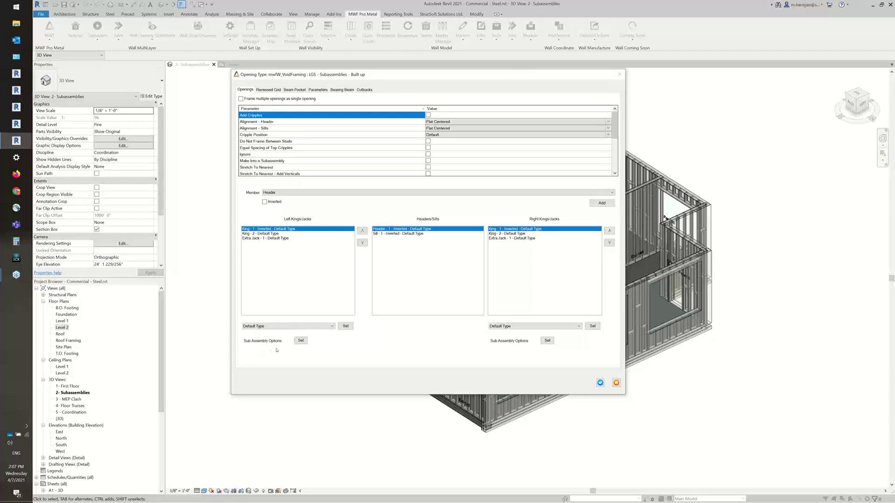
click(301, 341)
drag(166, 112, 457, 132)
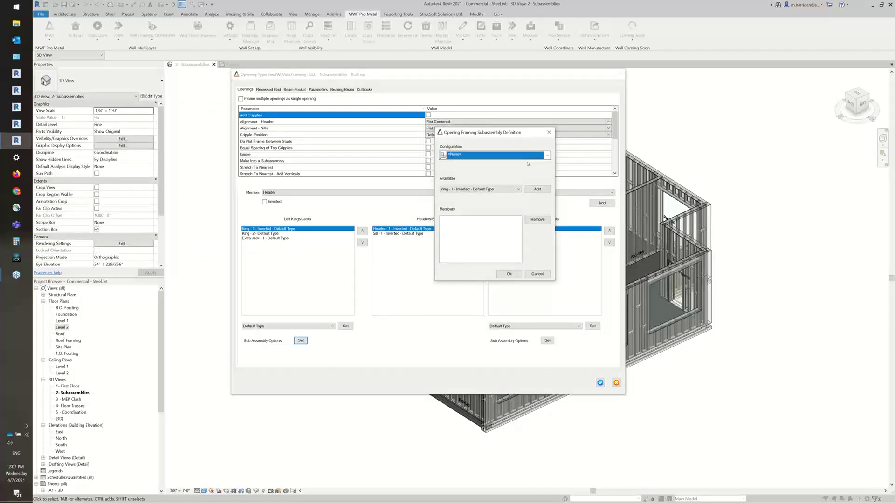
click(548, 155)
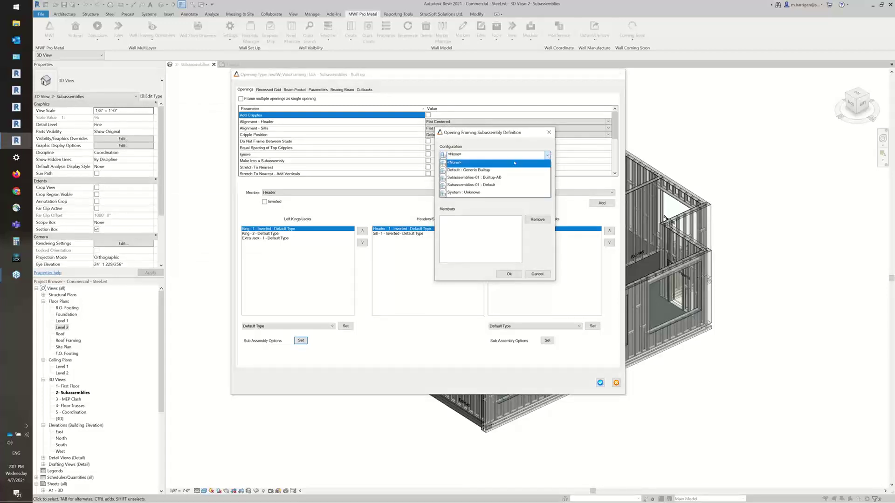
click(473, 178)
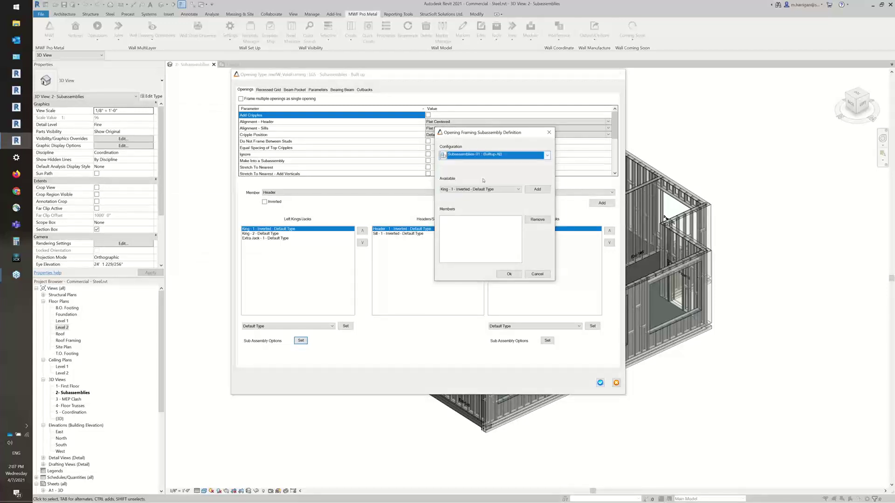
Step: Add King - 1, King - 2 and Extra Jack - 1 as members of the left kings/jacks subassembly and accept the definition
click(479, 189)
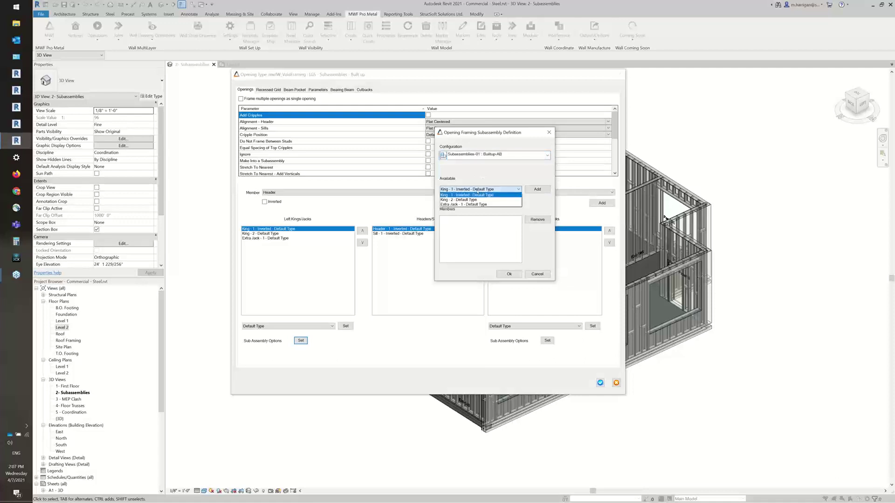
click(479, 194)
click(536, 190)
click(536, 189)
click(536, 190)
click(512, 276)
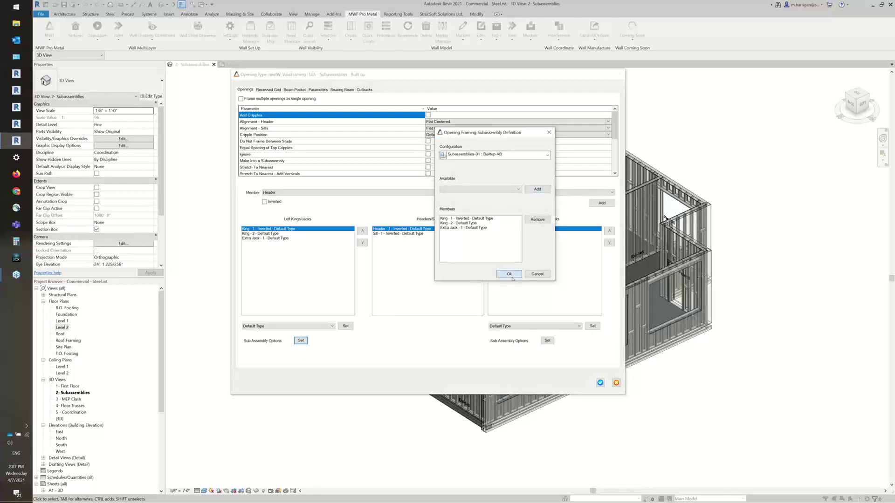
Step: Define the right kings/jacks subassembly as Subassemblies-01 : Builtup-AB with both kings and the extra jack, and accept the marker changes
click(548, 341)
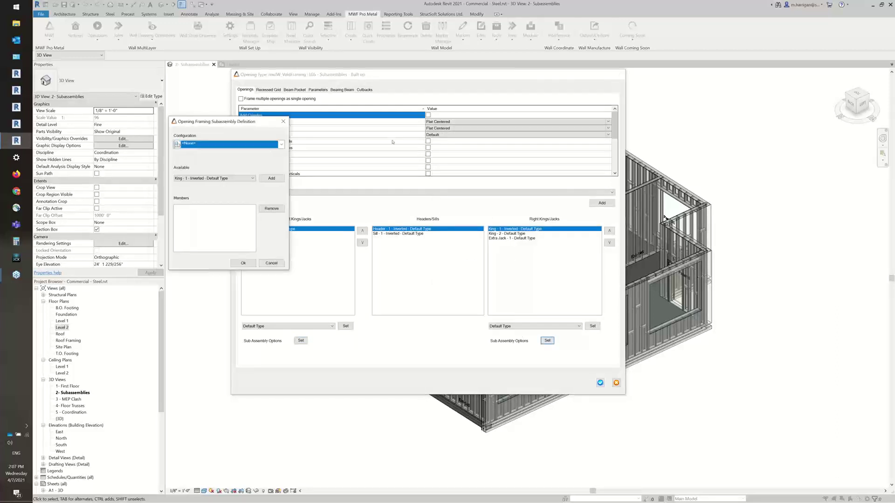
click(668, 177)
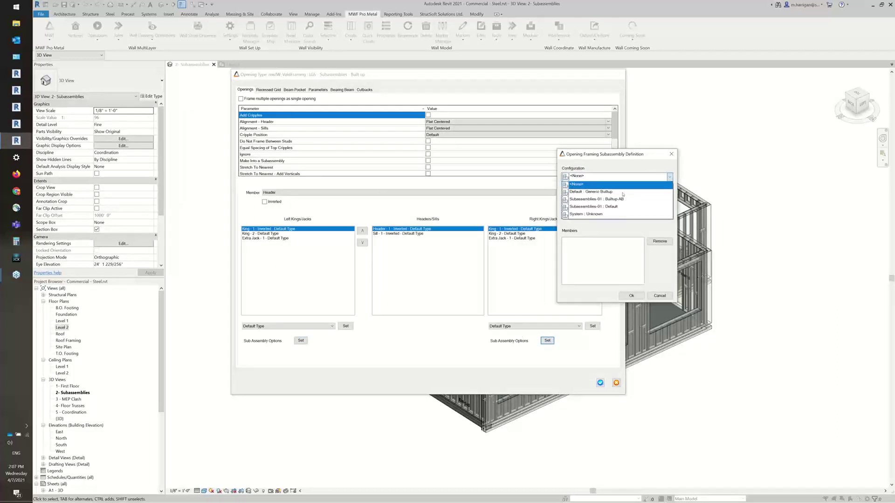
click(606, 199)
click(656, 212)
click(657, 212)
click(656, 212)
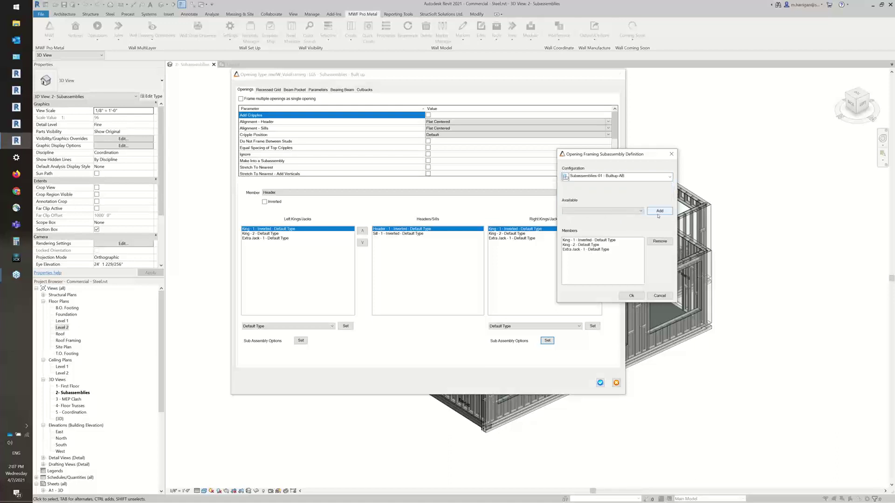
click(631, 296)
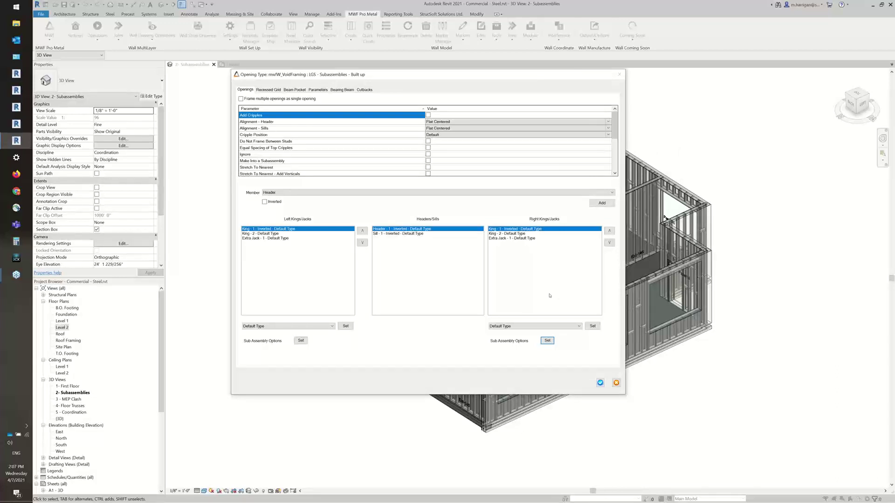
click(600, 382)
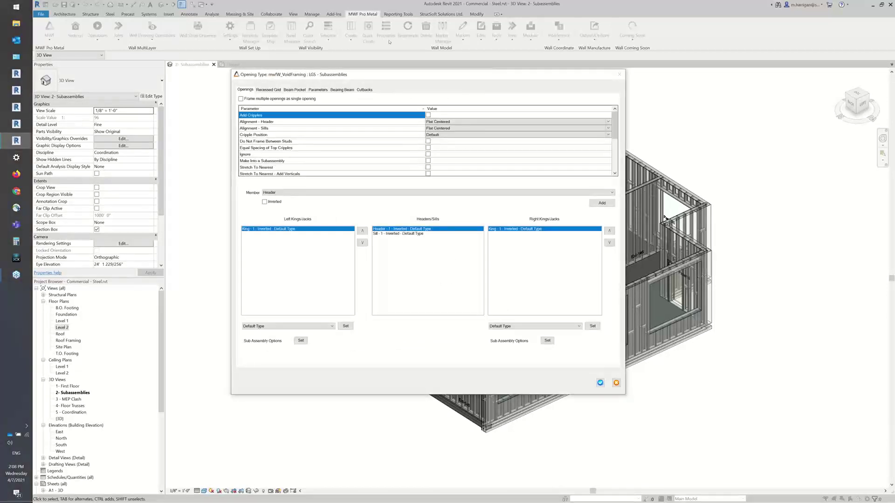
Step: Enable Make Into a Subassembly for the LGS - Subassemblies void framing marker and accept the marker changes
drag(367, 77, 392, 72)
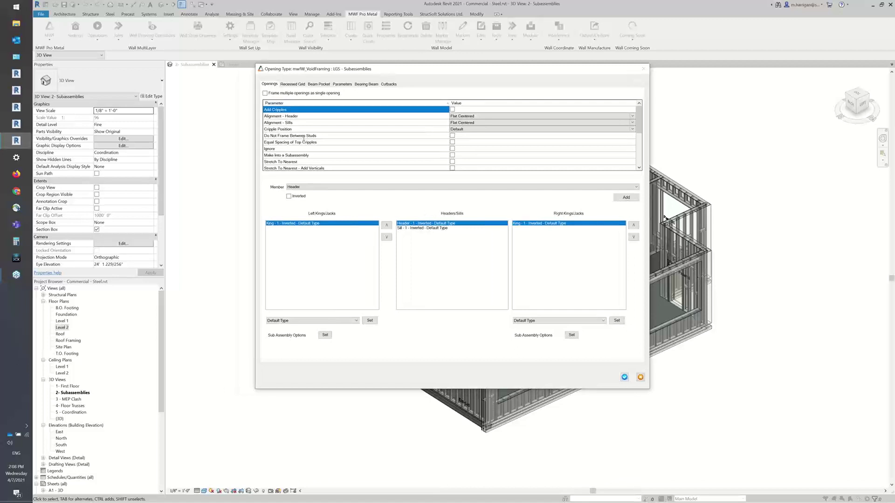
click(275, 156)
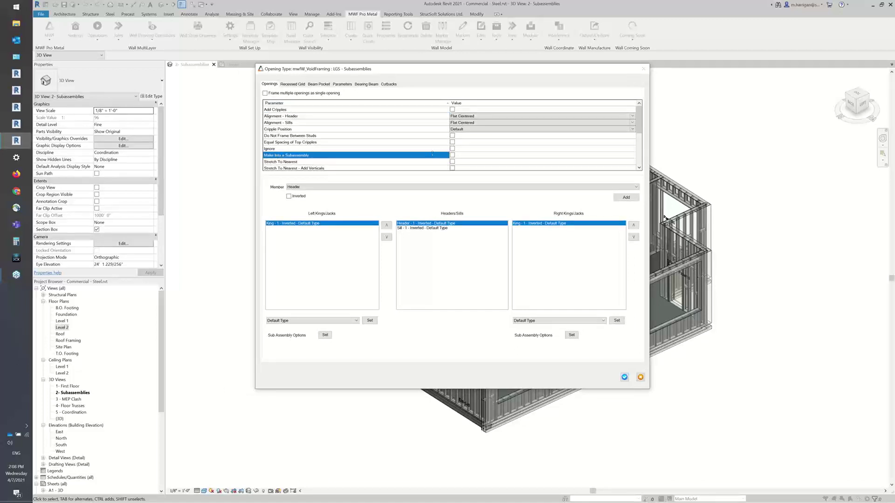
click(453, 155)
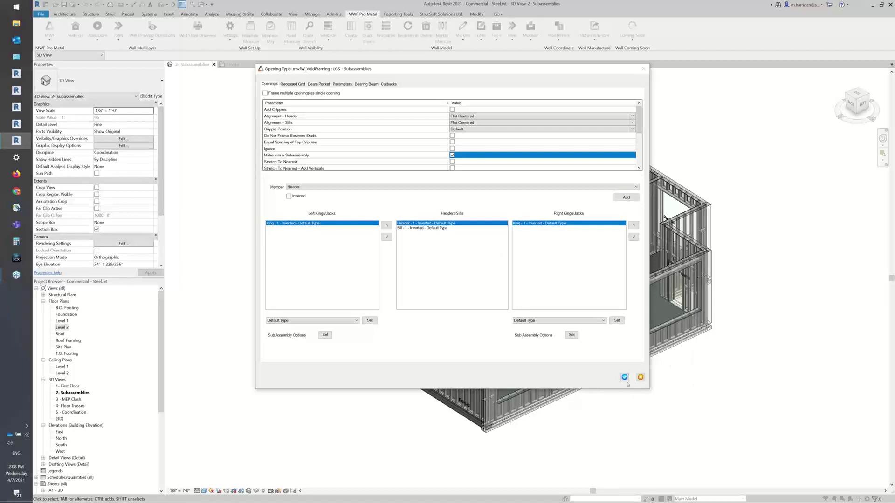
click(450, 256)
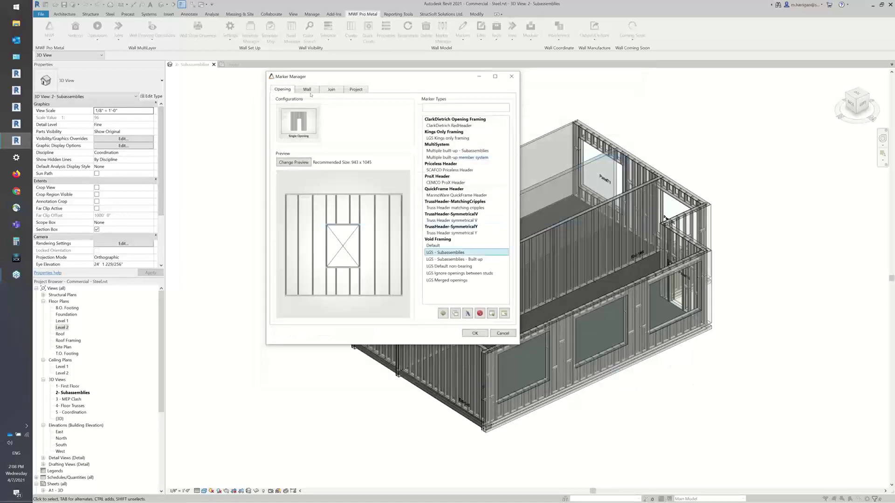
Step: Assign Subassemblies-01 : Builtup-AB to the Extra Verticals - Subassemblies wall framing marker, update its placed instances, and accept the Marker Manager changes
click(307, 89)
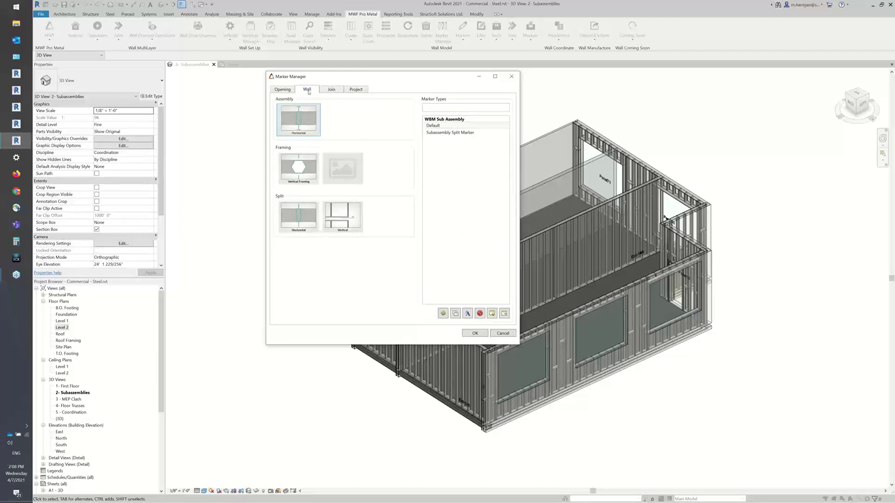
click(290, 177)
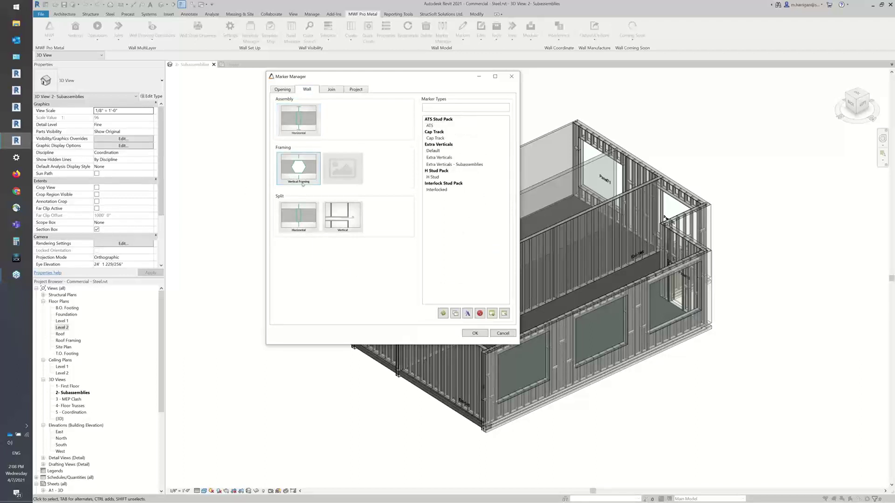
click(447, 166)
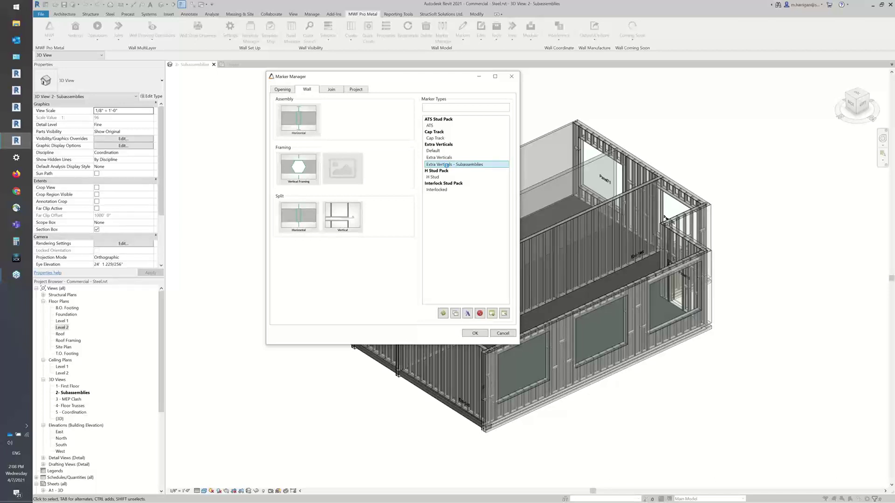
double_click(447, 165)
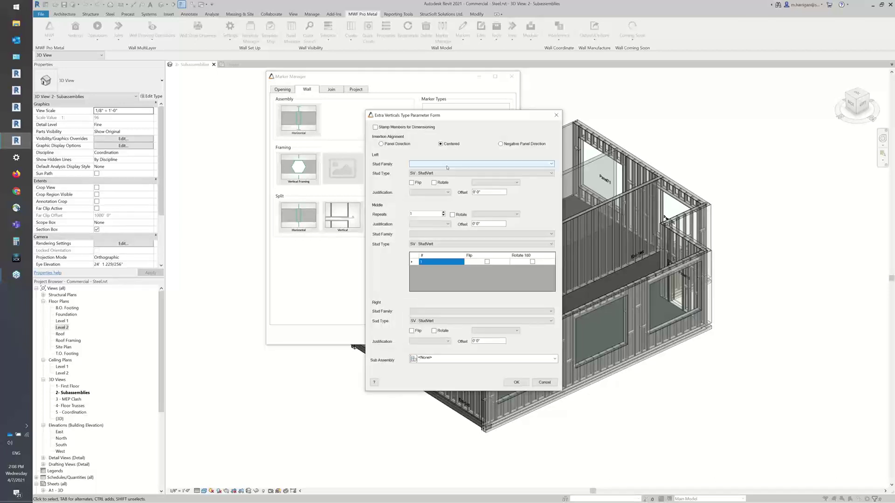
drag(422, 117, 387, 86)
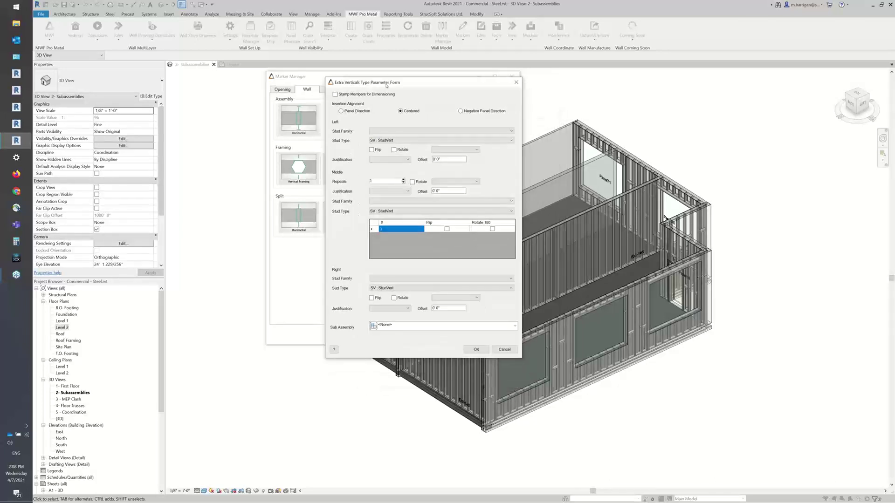
click(399, 328)
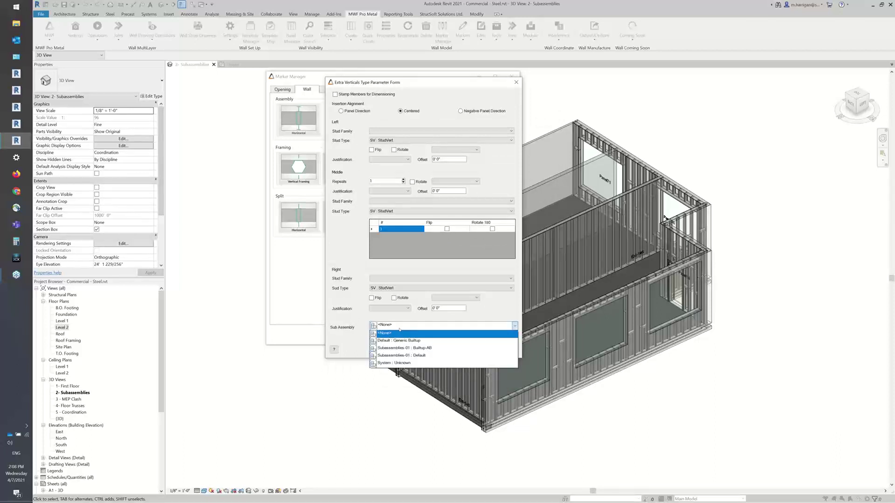
click(401, 348)
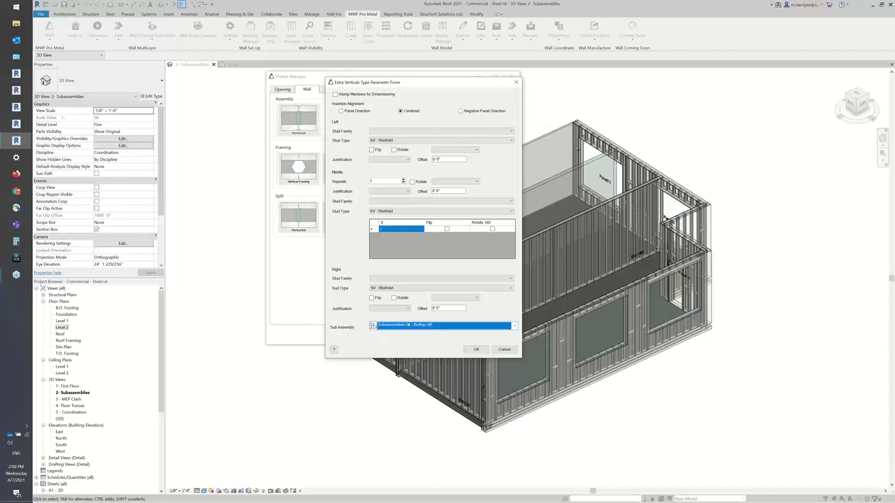
click(475, 350)
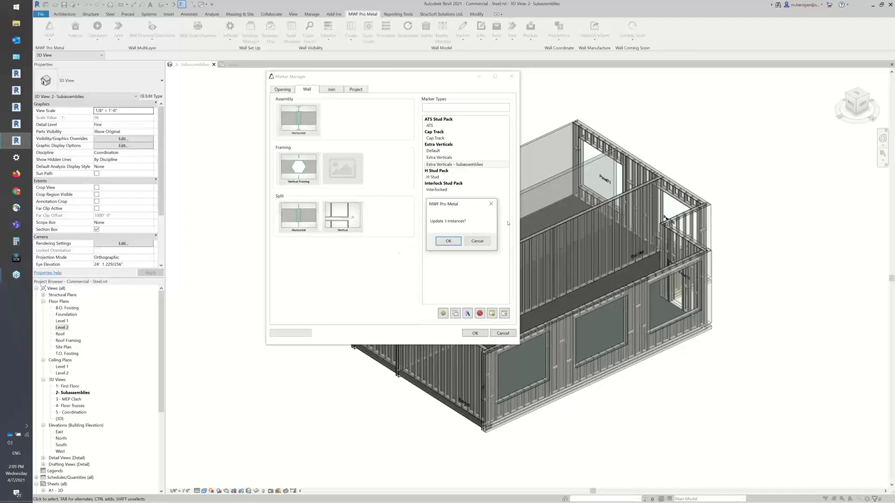
click(448, 241)
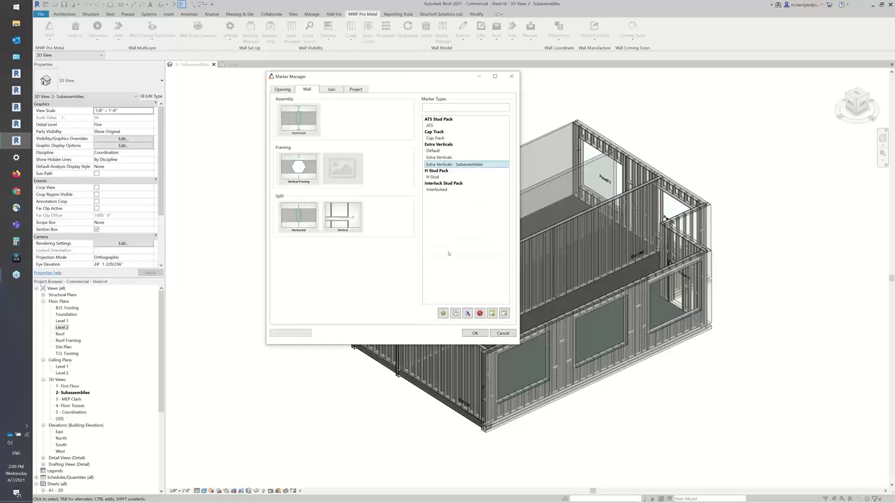
click(473, 333)
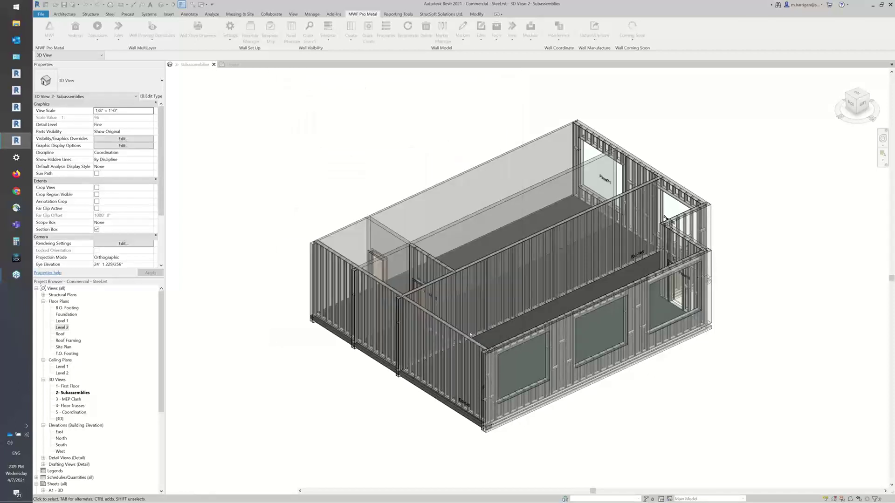
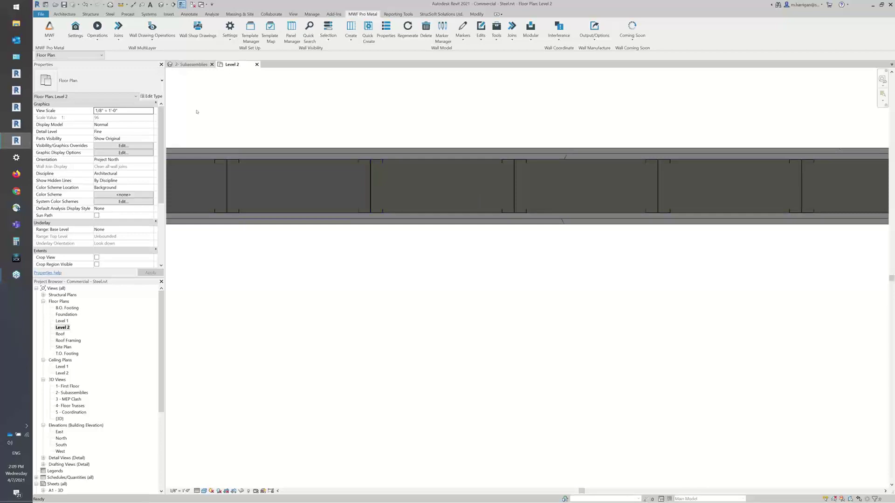
Step: Edit the structural members of wall panel Ext-145 and assign Subassemblies-01 : Builtup-AB to the Back To Back stud configuration
scroll(475, 263, down, 2)
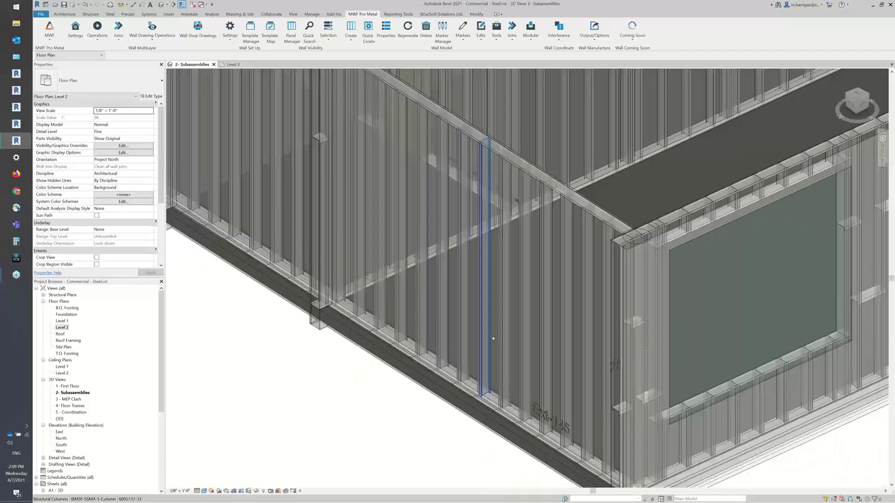
click(485, 196)
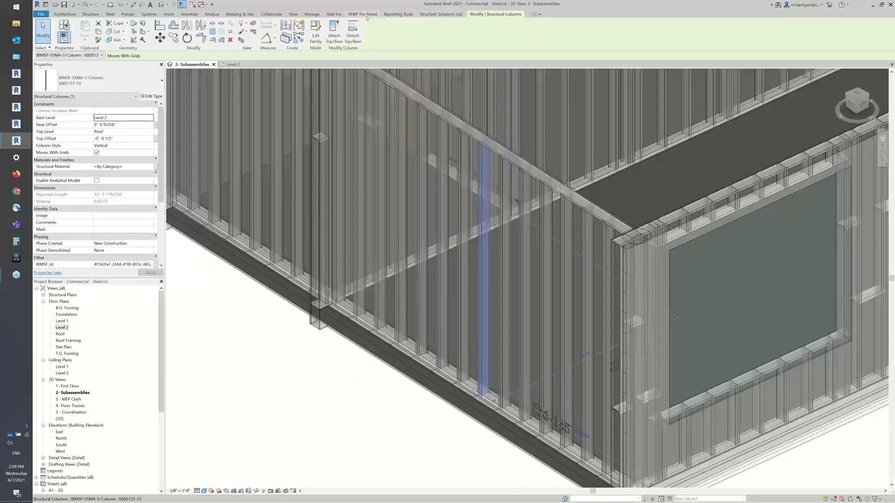
double_click(512, 267)
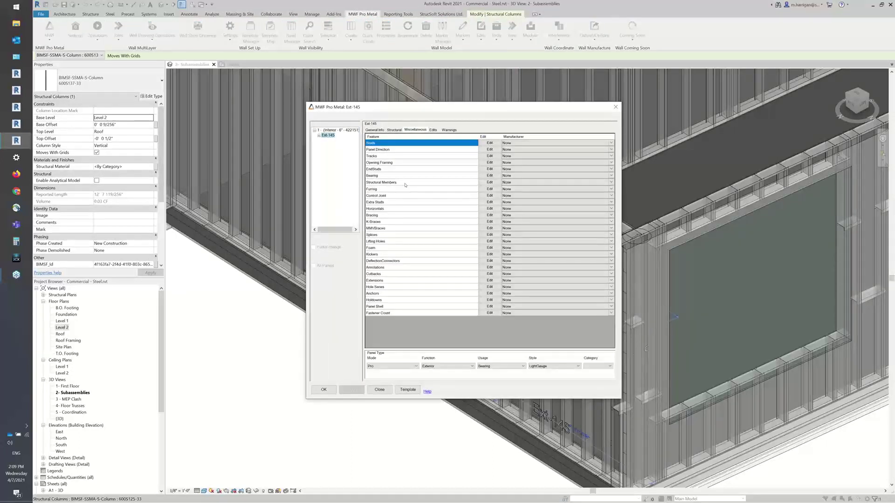
click(405, 183)
click(482, 183)
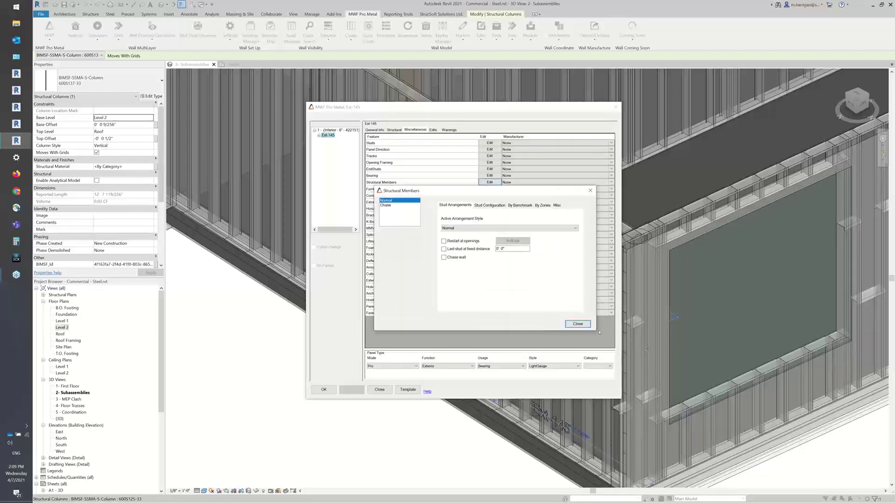
click(492, 206)
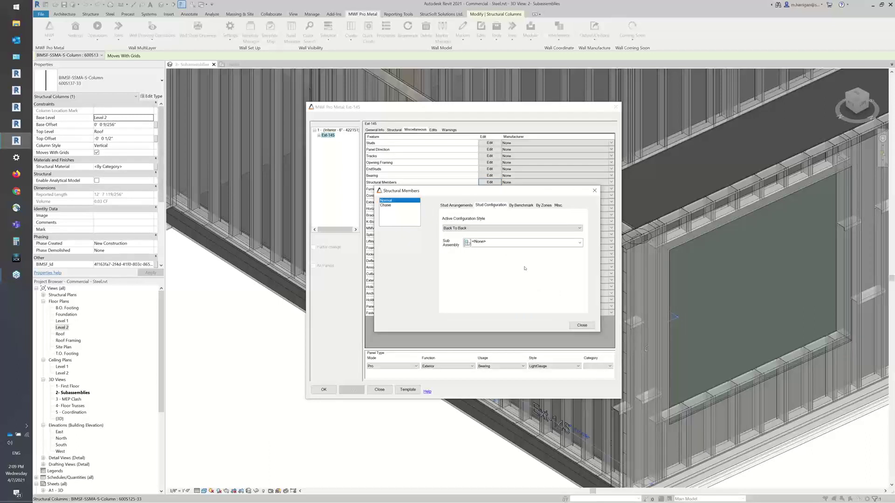
click(498, 243)
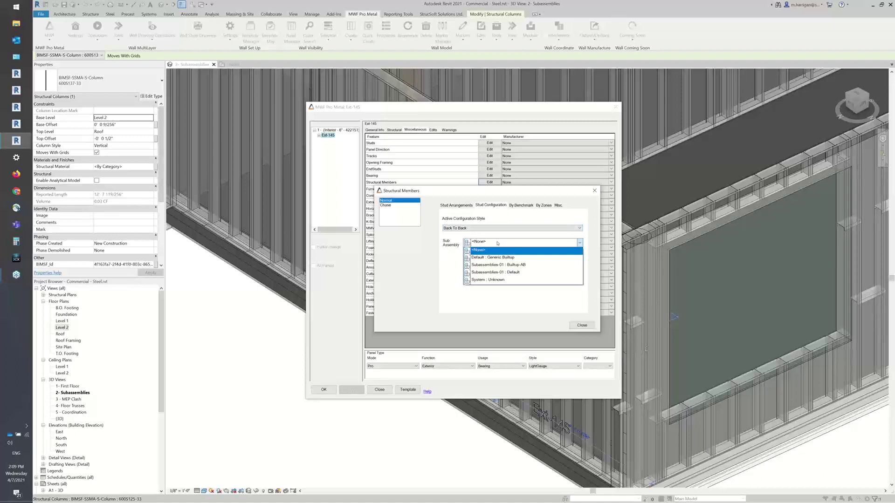
click(505, 266)
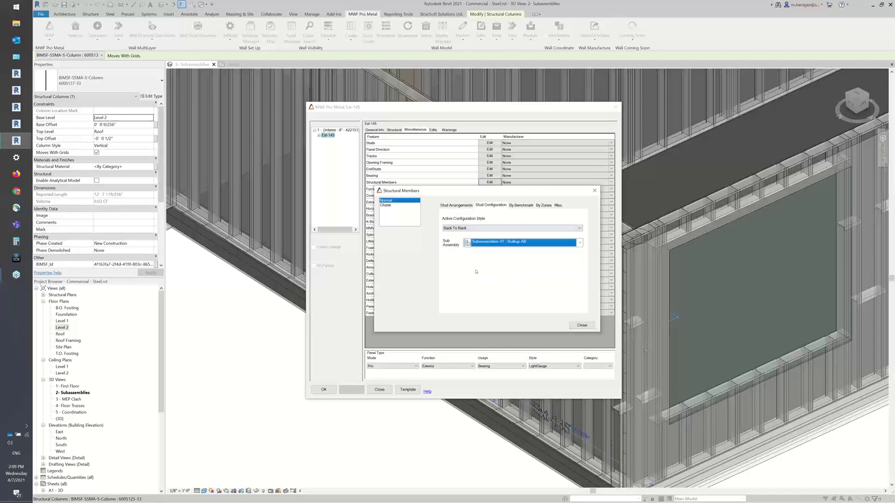
Step: Review the cripple override options for the structural members, keep their subassembly at <None>, and accept the panel changes
click(558, 206)
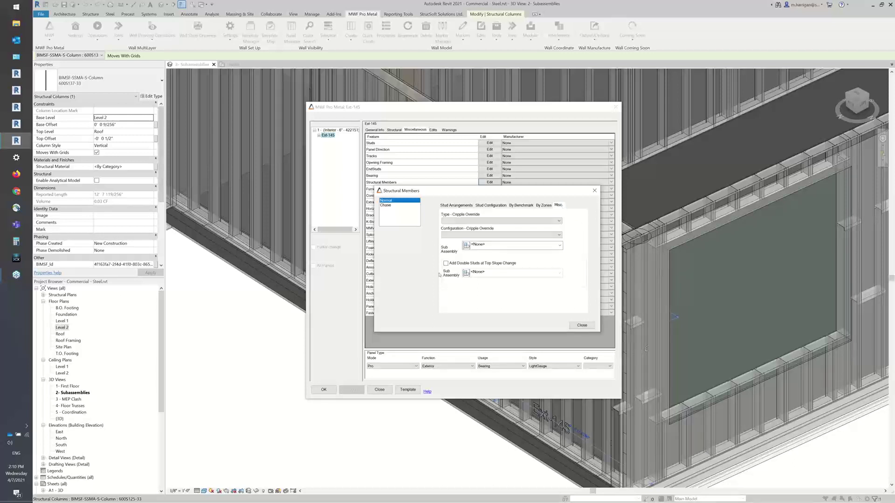
click(554, 234)
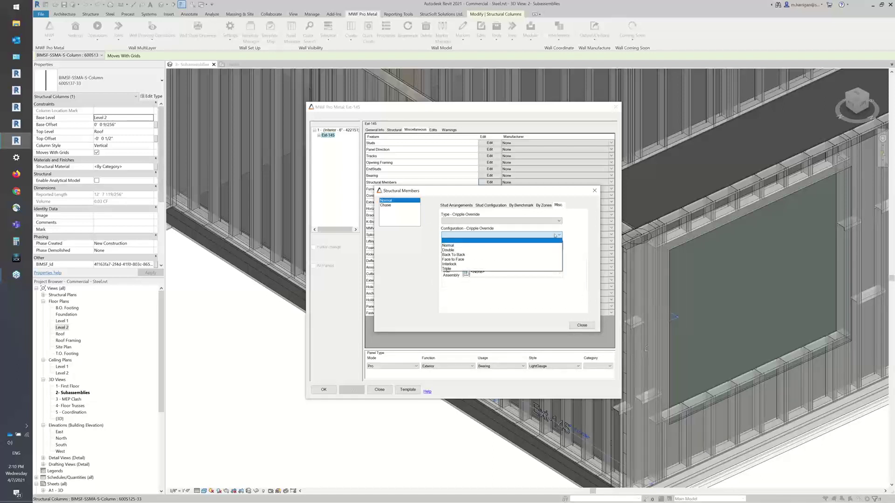
click(579, 248)
click(502, 245)
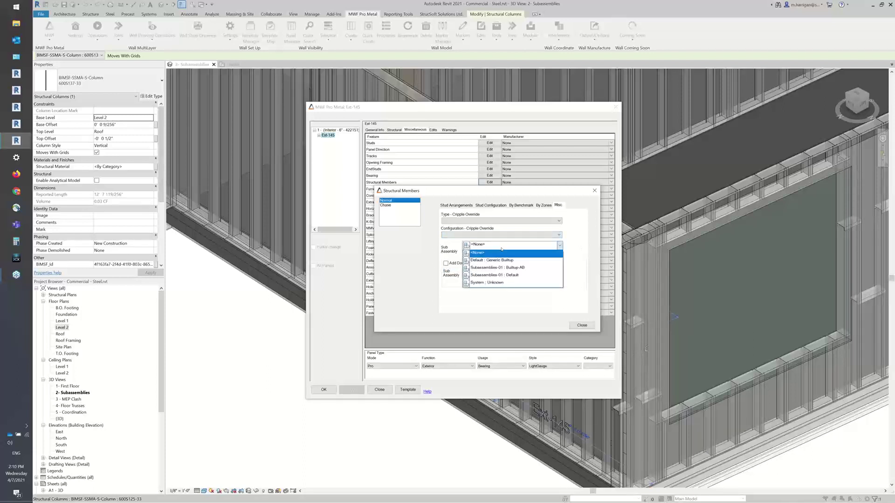
click(502, 252)
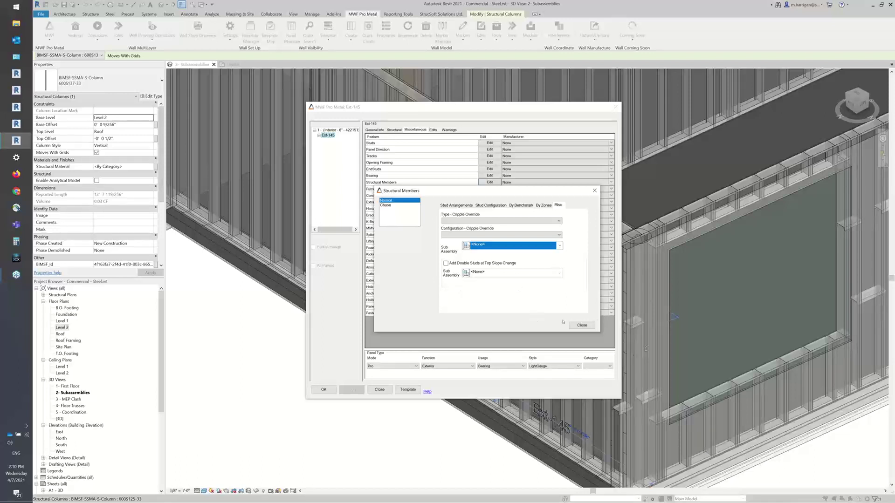
click(581, 324)
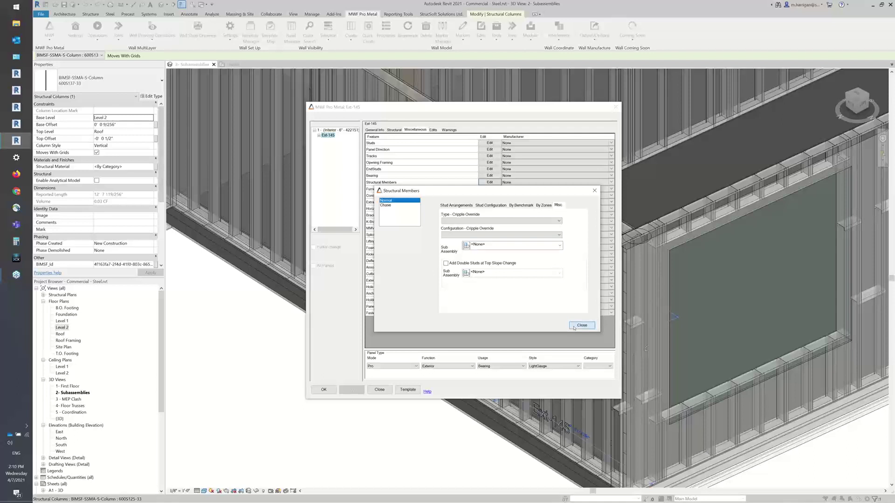
click(319, 392)
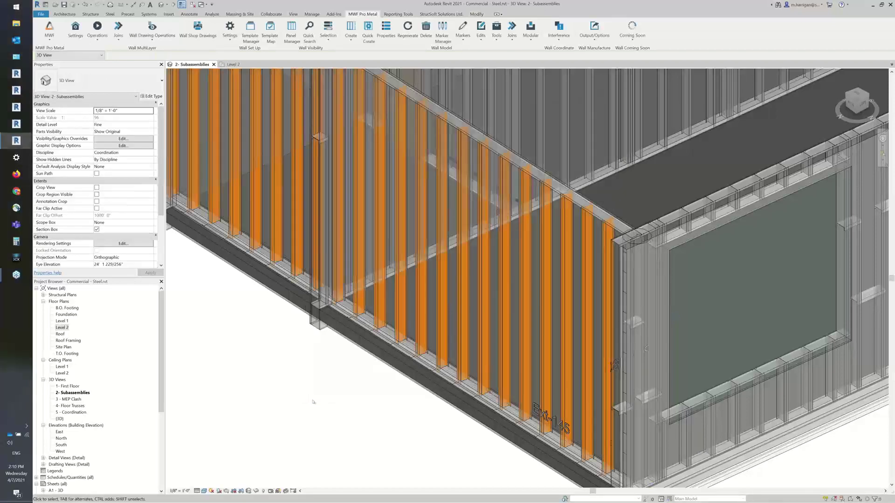
Step: Review the Subassemblies filter in the Visibility/Graphic Overrides of the 2- Subassemblies 3D view
scroll(307, 433, down, 3)
scroll(323, 427, down, 3)
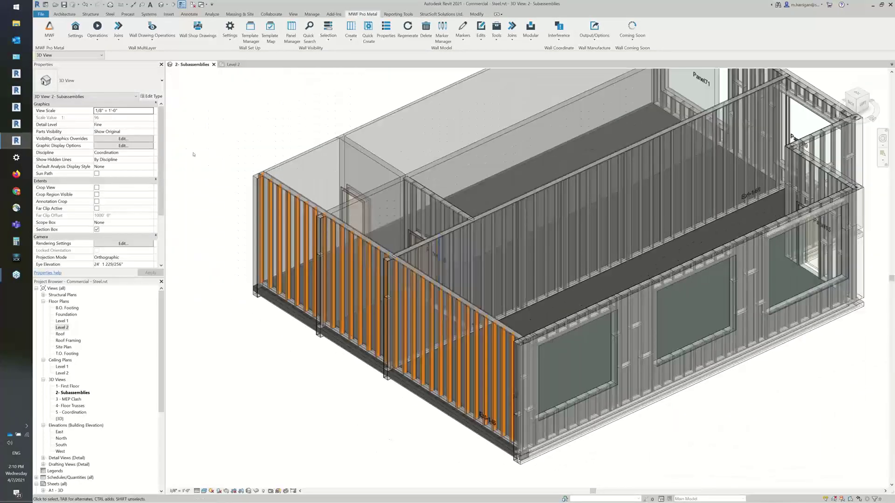
click(293, 13)
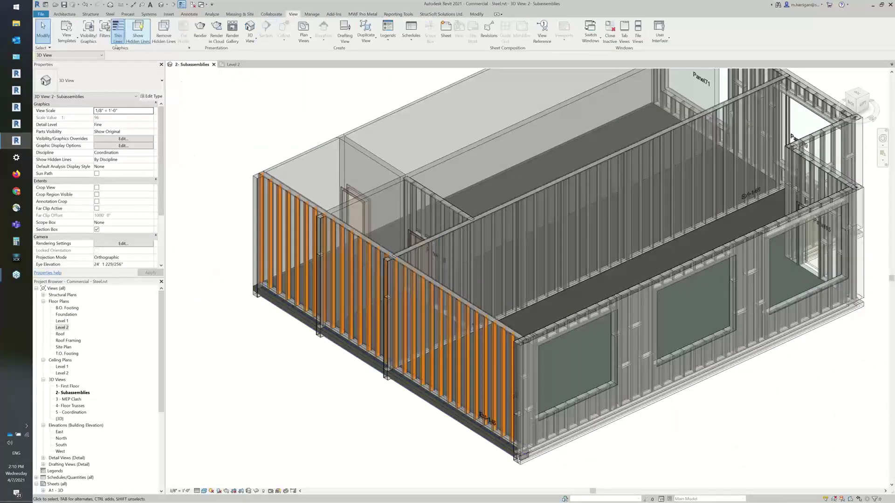
key(v)
key(g)
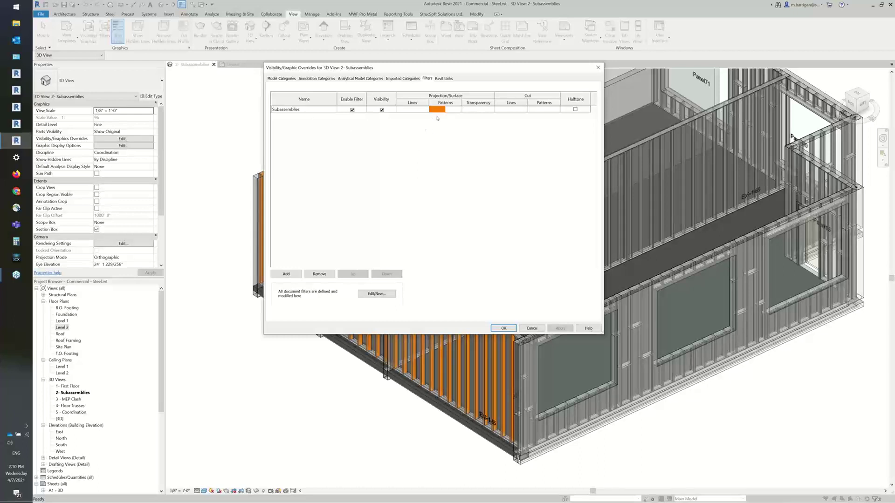
click(502, 328)
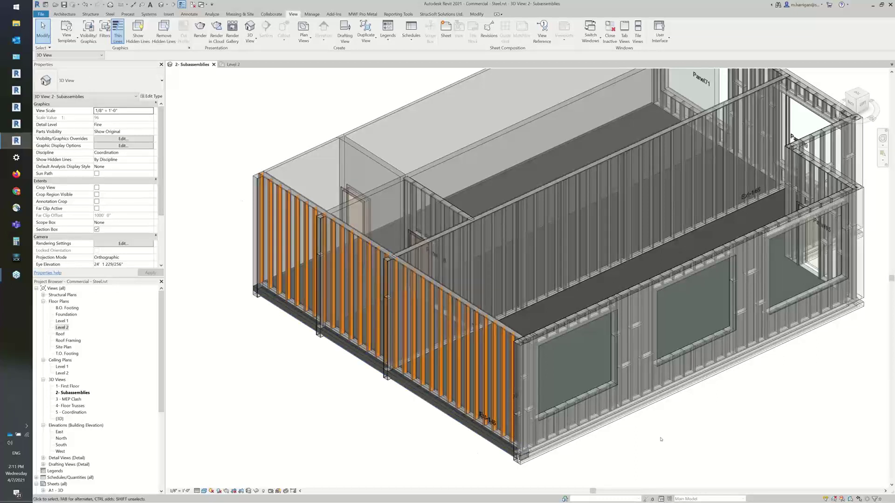
Step: Open the End Studs settings of Panel15, the exterior wall panel containing the single door
shift+middle_drag(666, 437, 496, 373)
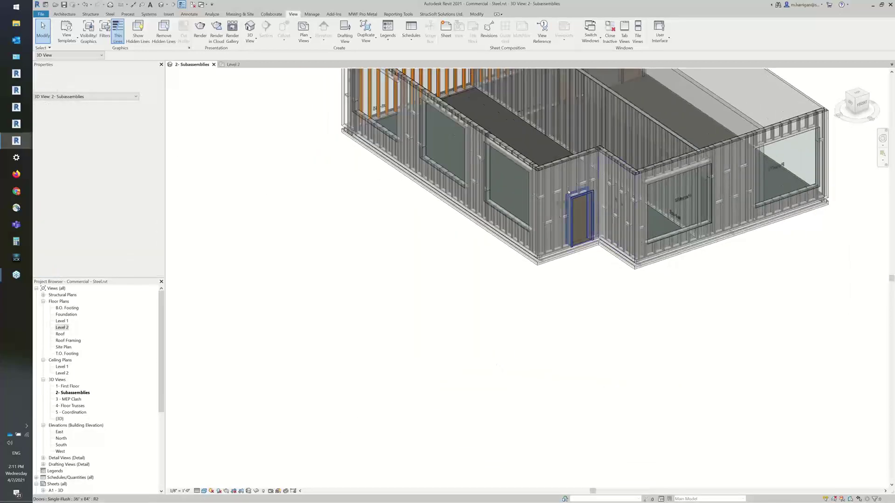
scroll(563, 227, up, 4)
scroll(565, 228, up, 3)
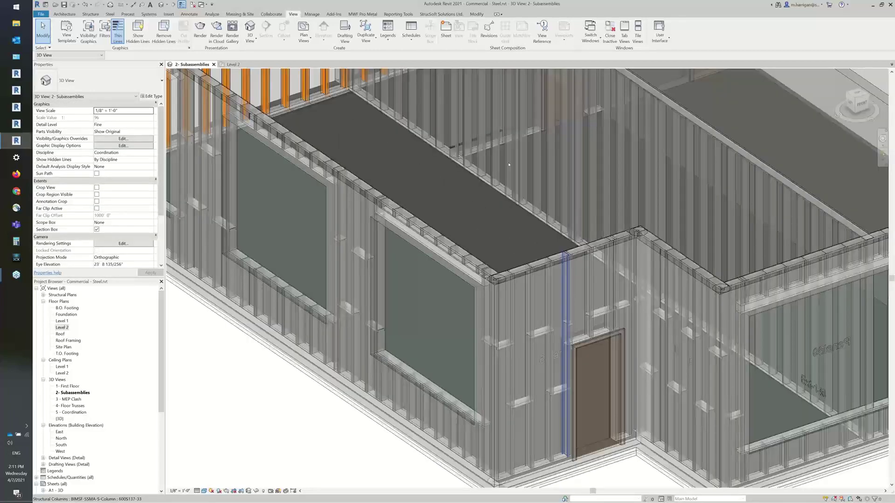
click(509, 164)
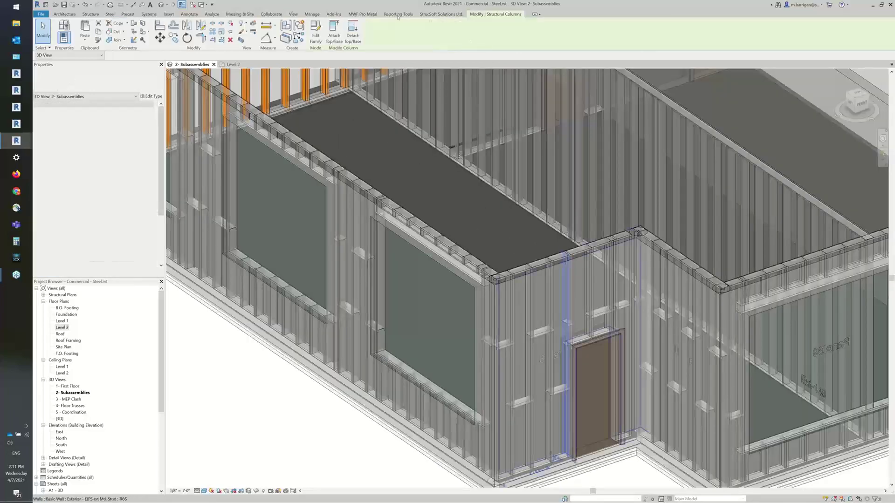
click(386, 30)
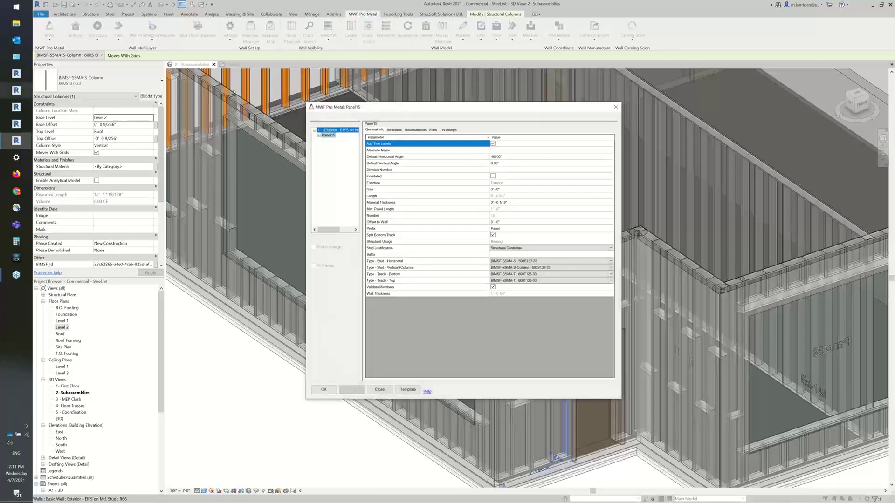
click(418, 131)
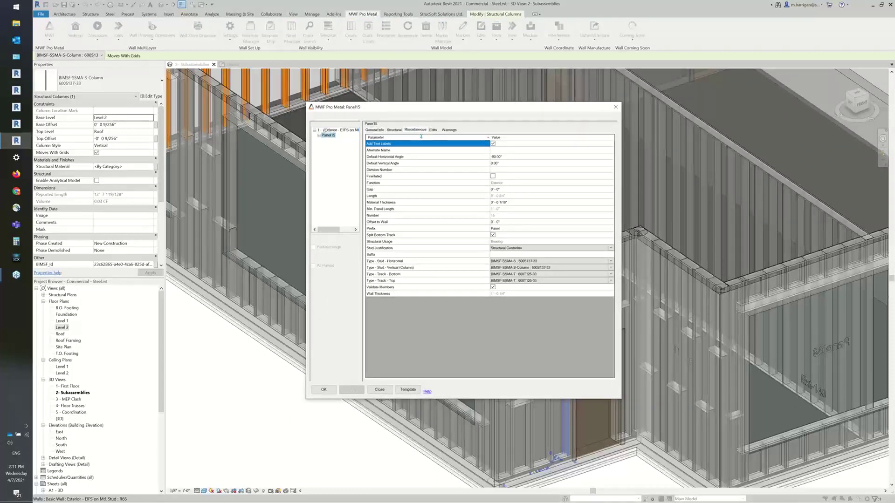
click(392, 169)
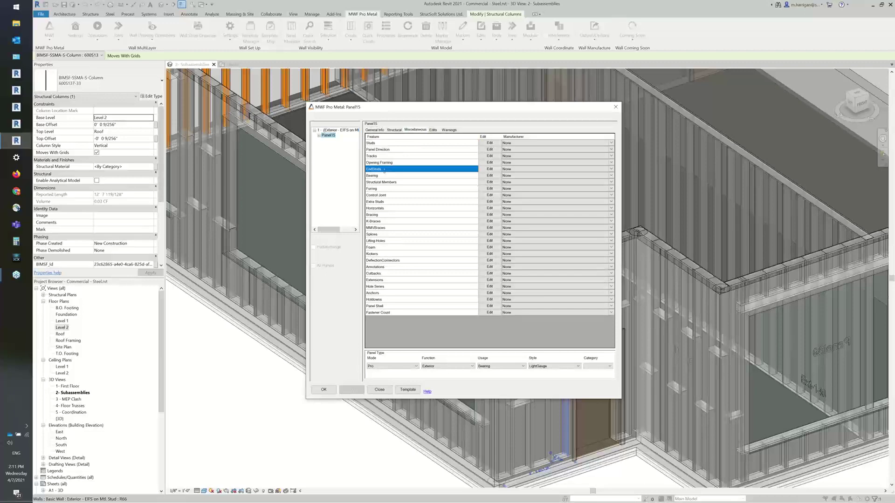
click(491, 169)
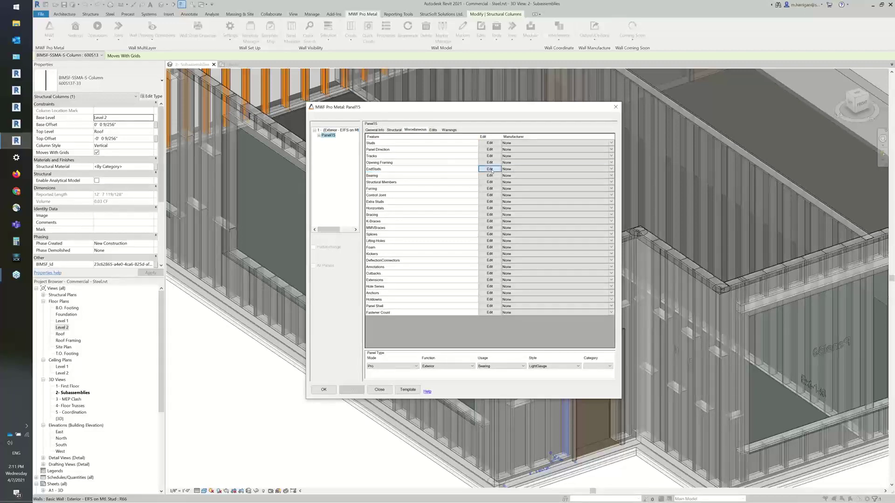
click(491, 168)
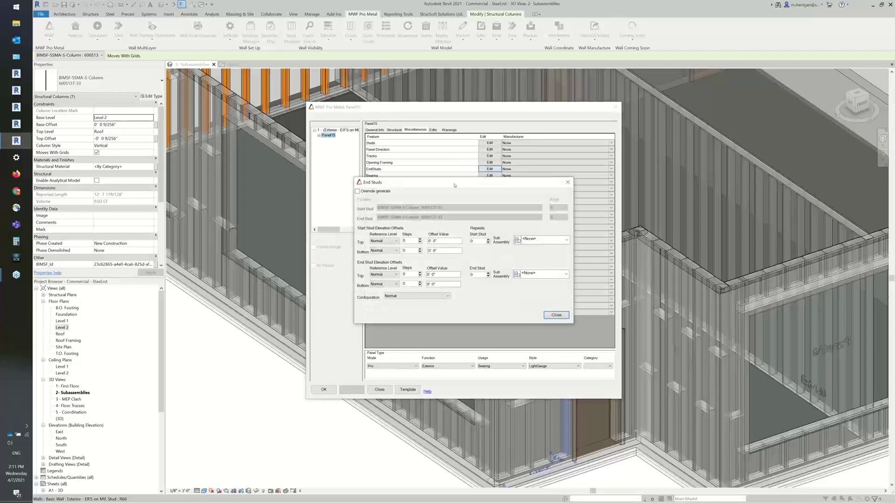
drag(455, 185, 472, 127)
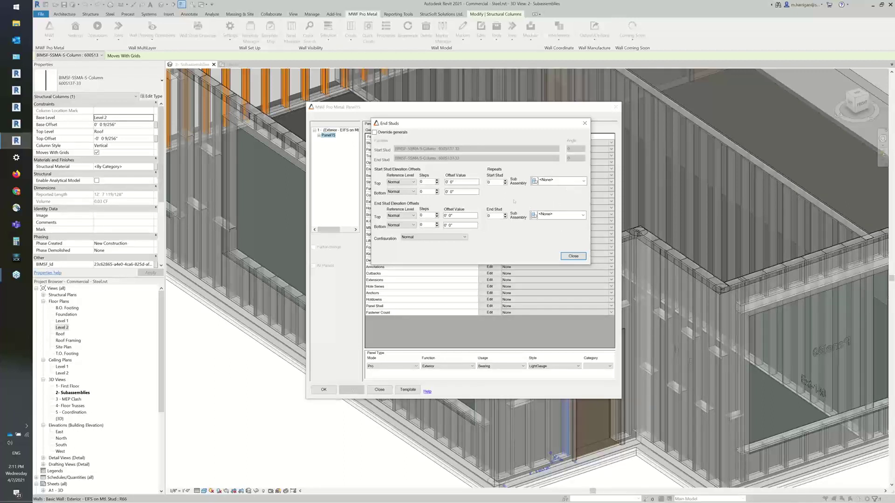
Step: Set the start and end stud repeats to 2 and assign Subassemblies-01 : Builtup-AB to the start stud
click(505, 182)
click(559, 180)
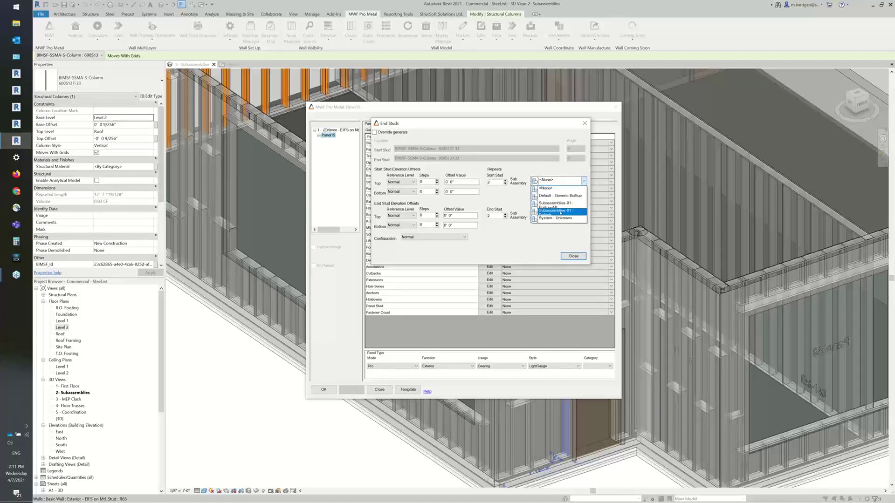
click(561, 213)
click(561, 214)
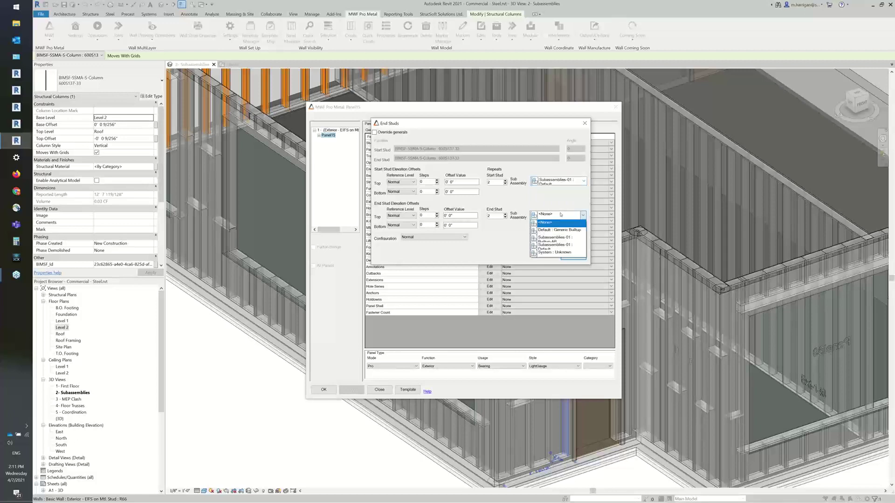
click(555, 185)
click(558, 181)
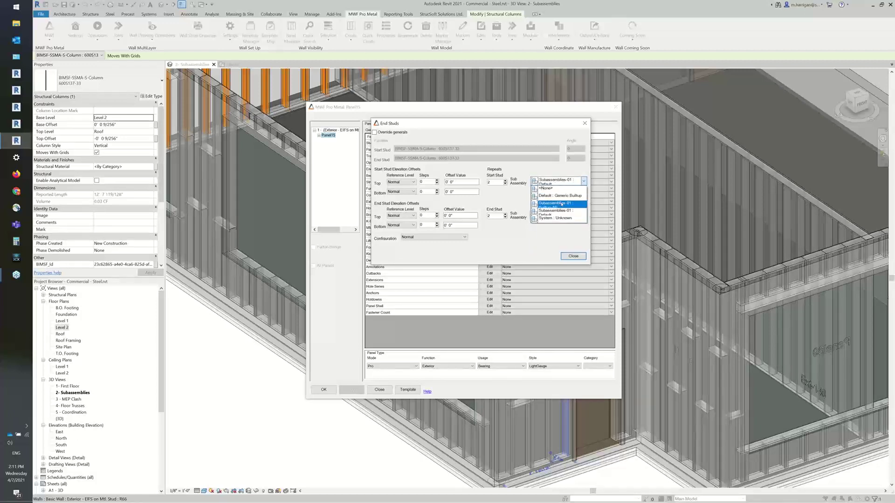
click(562, 205)
Step: Assign Subassemblies-01 : Builtup-AB to the end stud of Panel15 and accept the panel changes
click(551, 215)
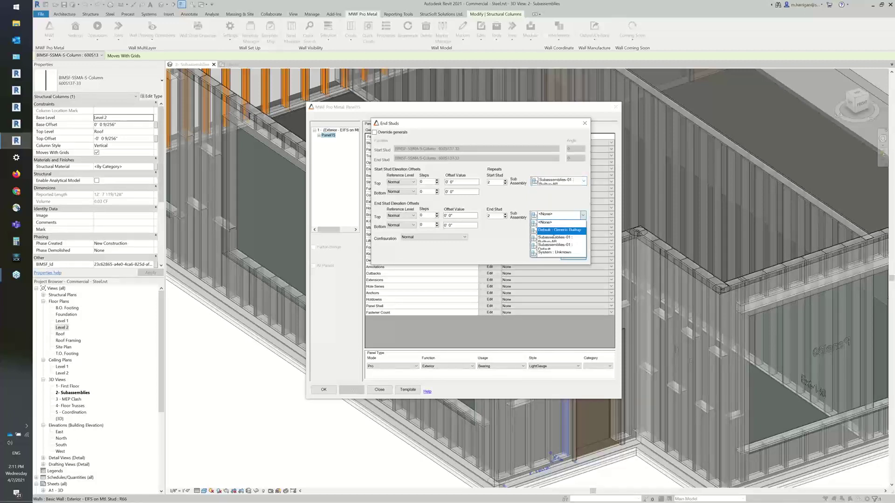
click(553, 238)
click(574, 257)
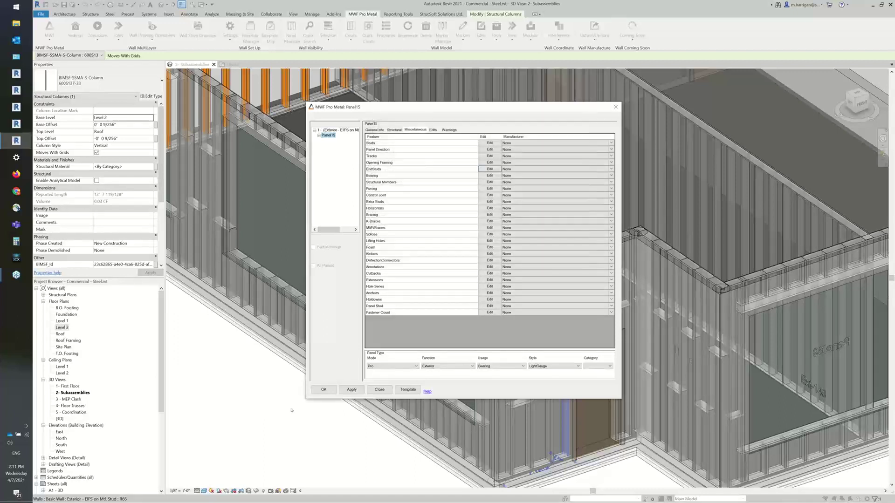
click(327, 393)
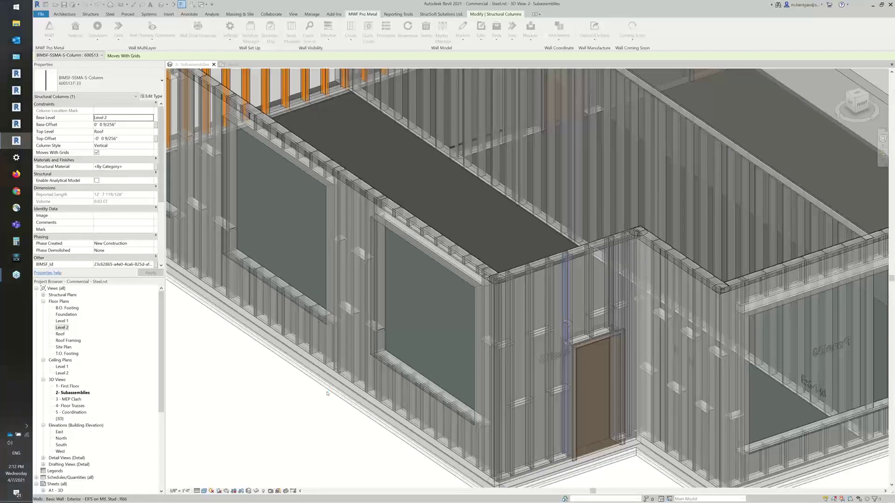
click(327, 394)
Step: Examine the built-up end studs of the door panel and the surrounding wall framing in 3D
scroll(498, 276, up, 5)
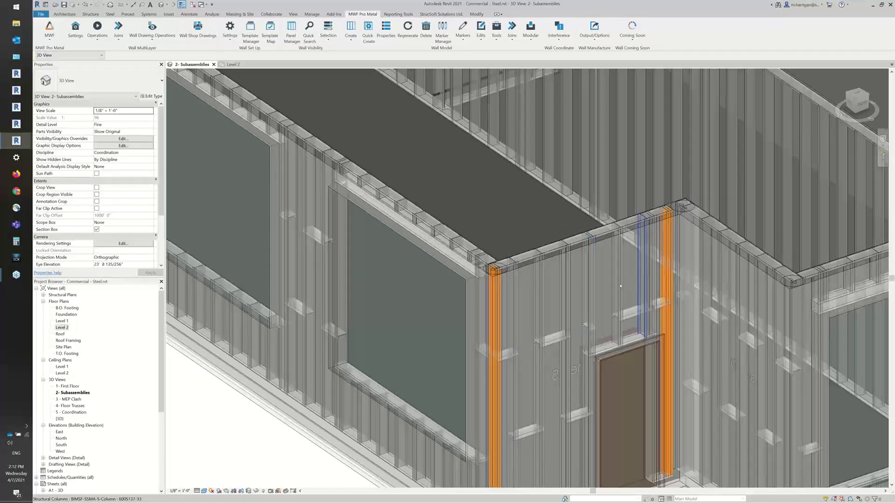
scroll(619, 285, down, 4)
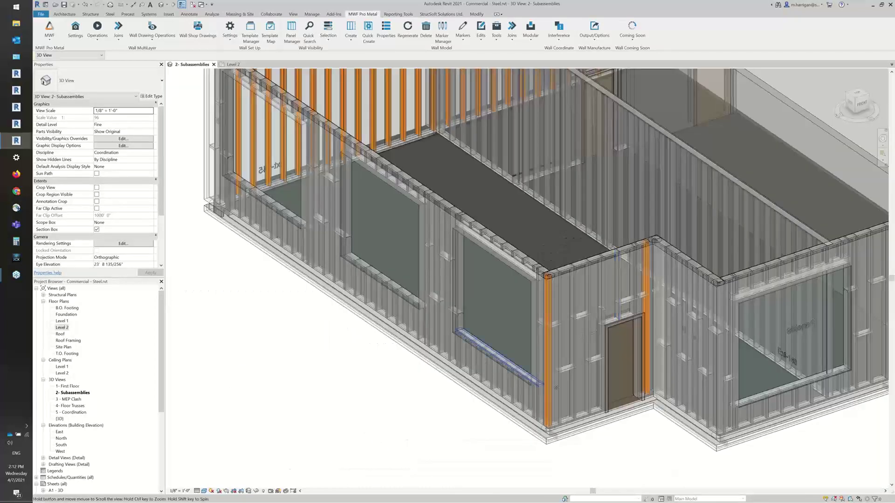
scroll(656, 255, up, 4)
scroll(656, 255, down, 3)
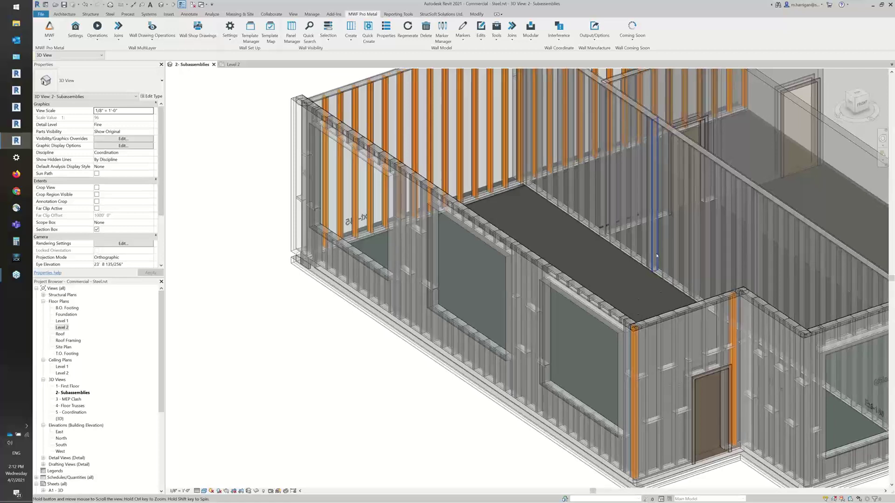
scroll(373, 140, down, 1)
scroll(240, 74, up, 2)
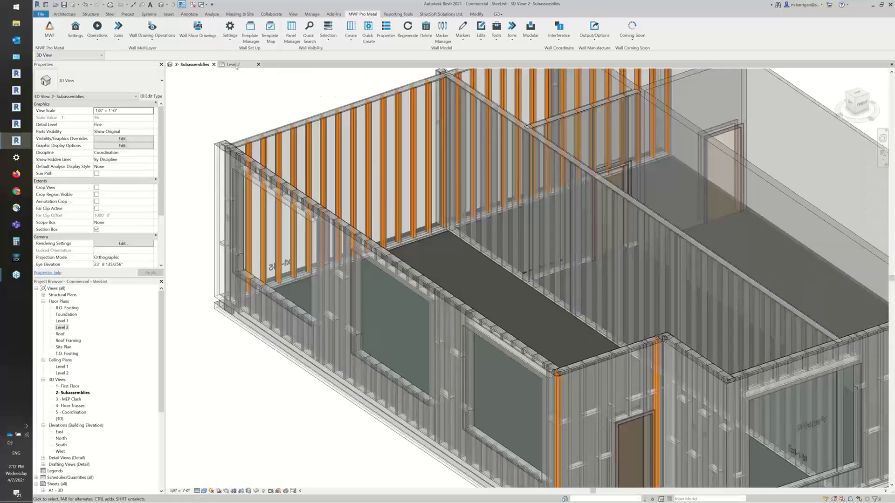
Step: Open the MWF properties of the Extra Verticals - Subassemblies marker on the interior wall in the Level 2 floor plan
click(233, 64)
scroll(544, 242, up, 4)
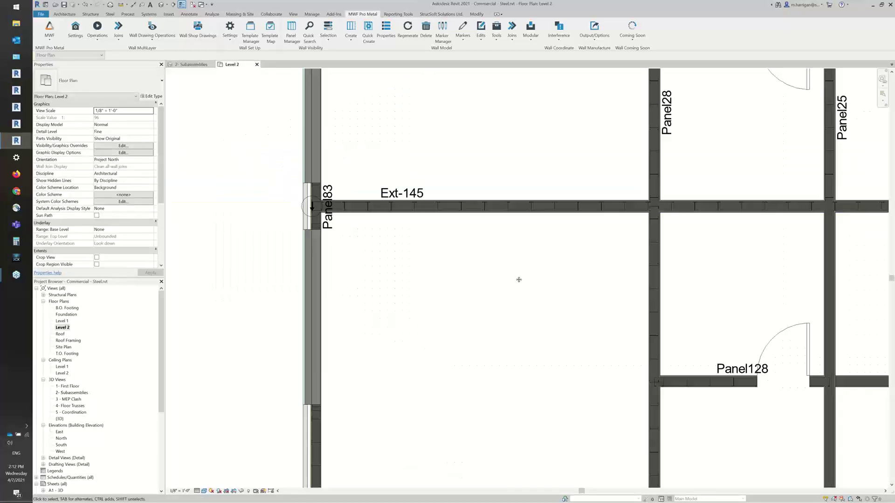
middle_drag(518, 279, 491, 100)
middle_drag(483, 235, 461, 186)
scroll(604, 166, up, 2)
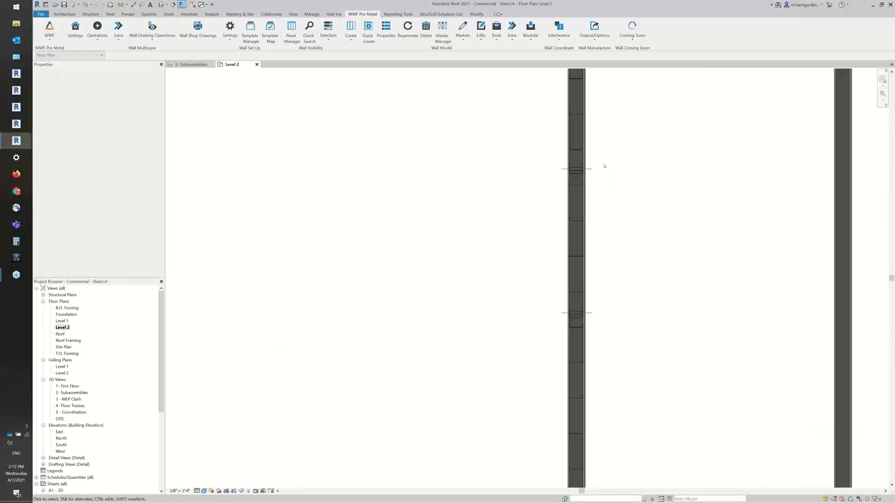
scroll(601, 168, up, 2)
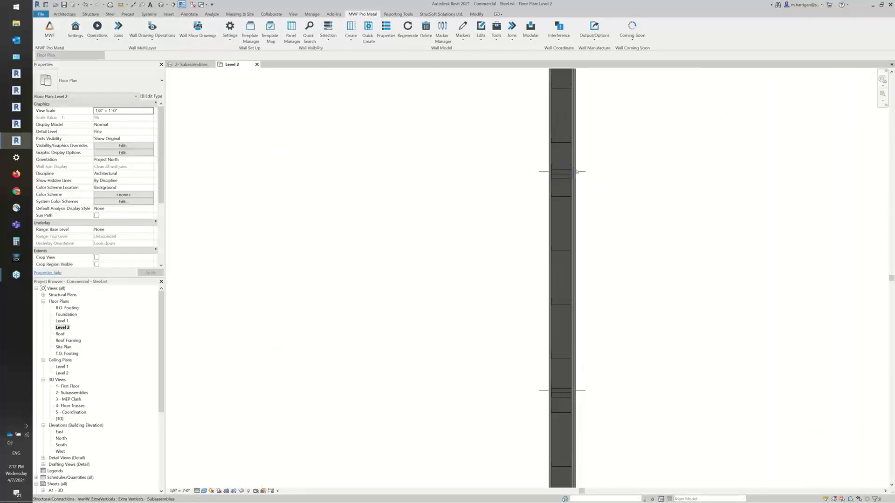
click(582, 136)
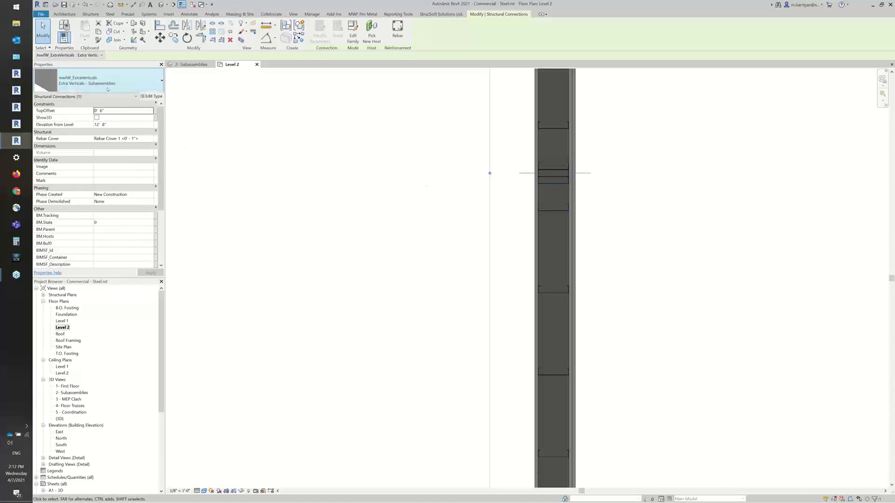
click(362, 15)
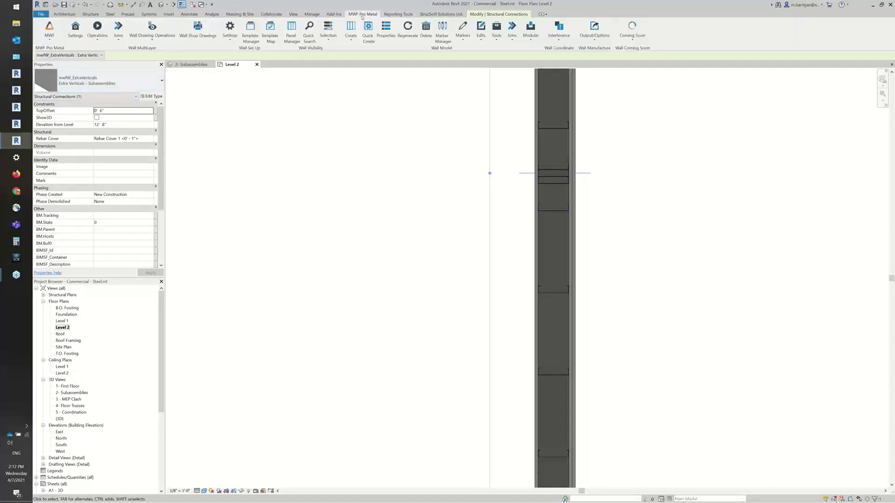
click(441, 37)
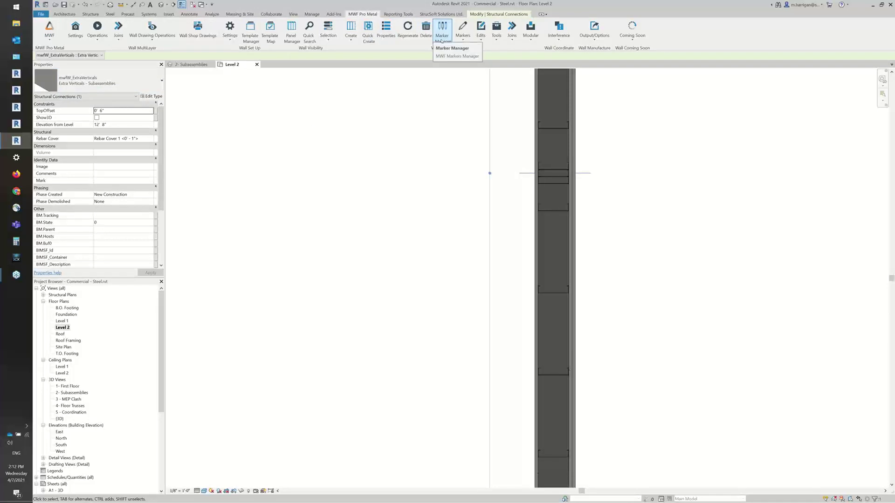
click(385, 32)
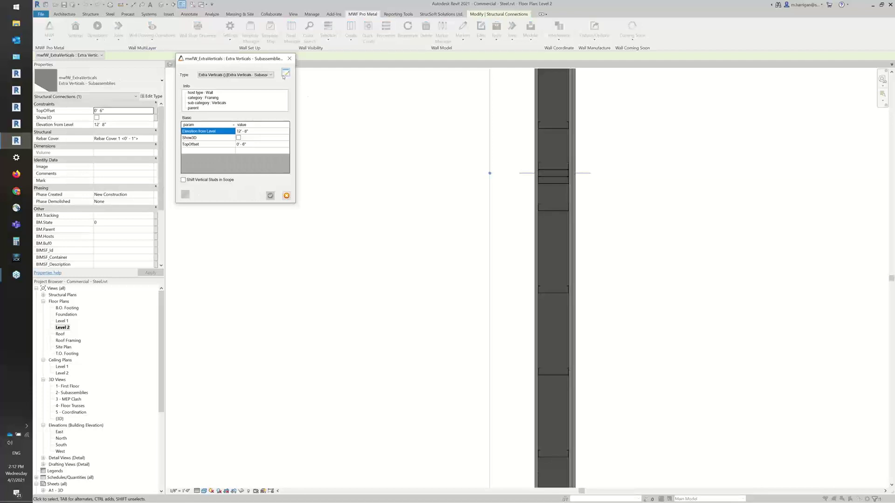
Step: Accept Subassemblies-01 : Builtup-AB as the sub assembly in the marker's type parameters and update its instances
click(287, 74)
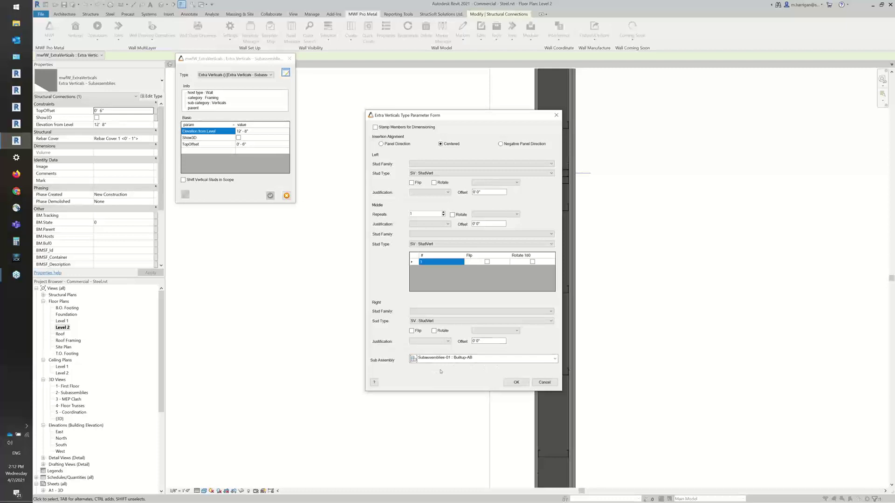
click(516, 383)
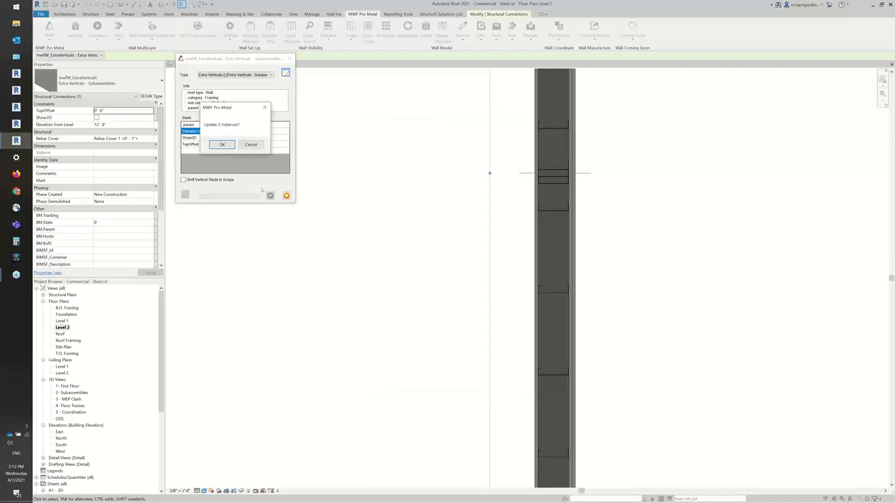
click(222, 145)
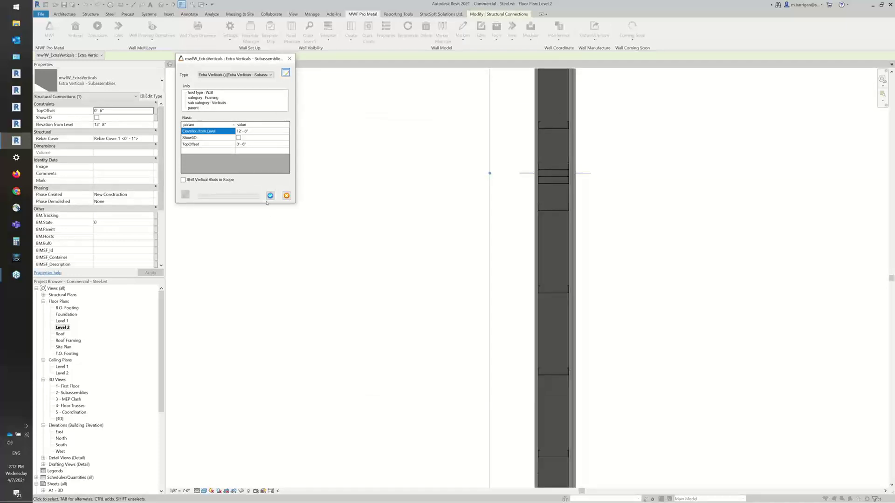
click(270, 196)
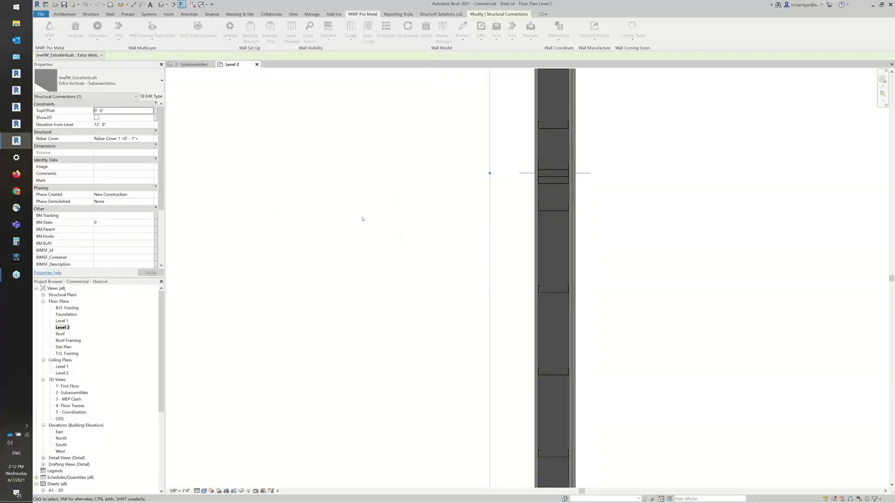
Step: Regenerate the interior wall panel containing the Extra Verticals markers in the 2- Subassemblies 3D view
click(188, 64)
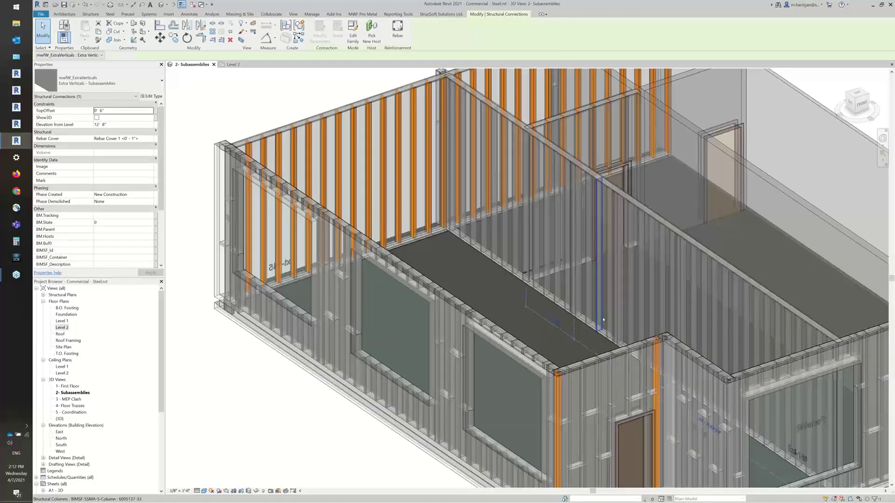
click(603, 320)
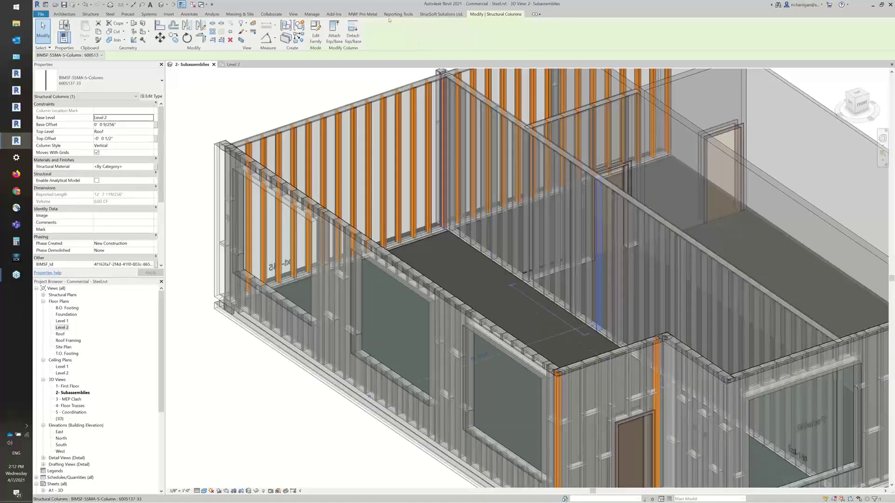
click(363, 14)
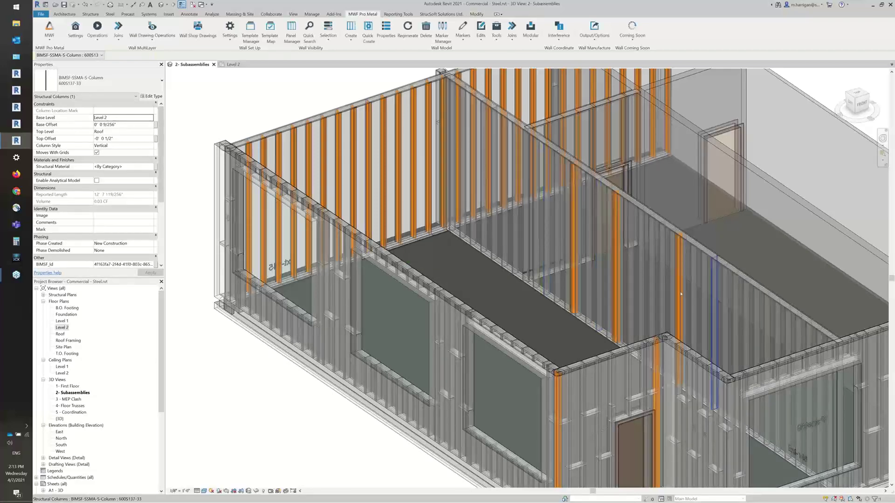
click(309, 429)
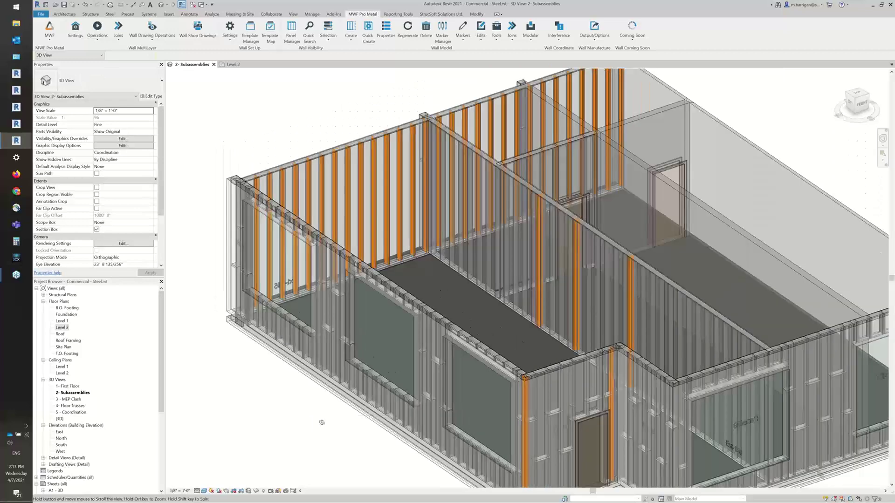
Step: Check the framing type in the opening data of the exterior wall's window farthest from the single door
shift+middle_drag(309, 411, 425, 439)
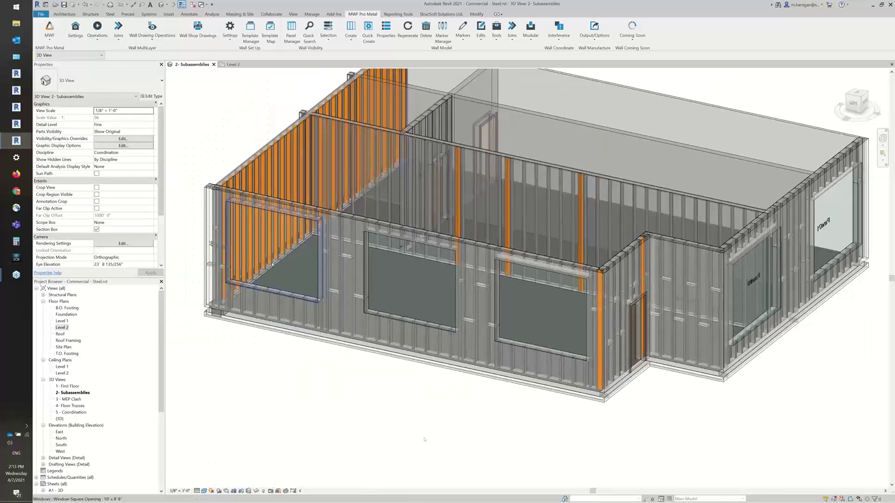
click(315, 283)
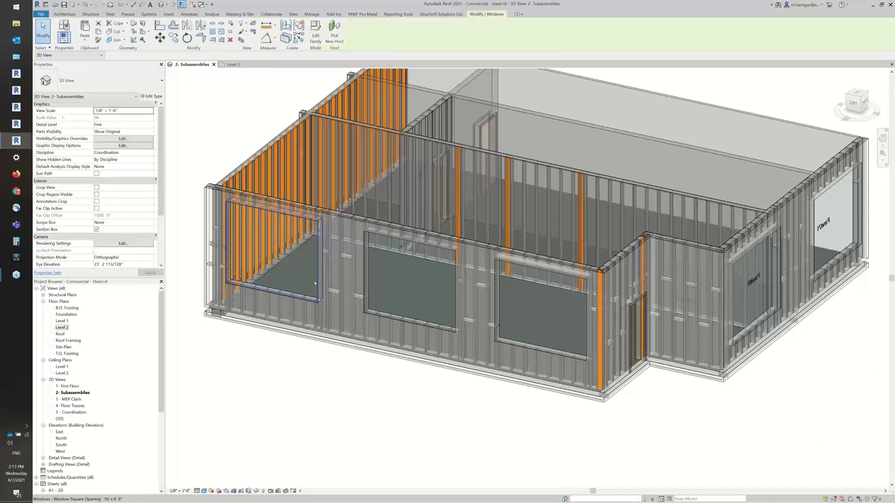
click(363, 14)
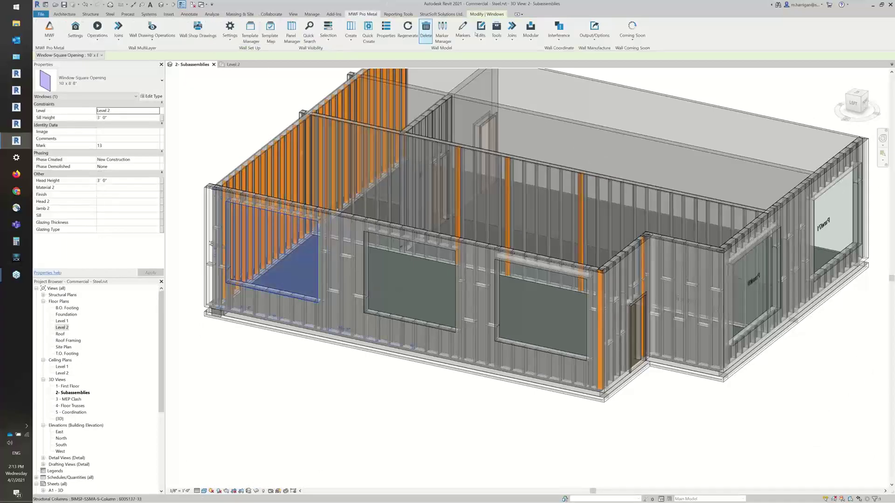
click(463, 31)
click(467, 152)
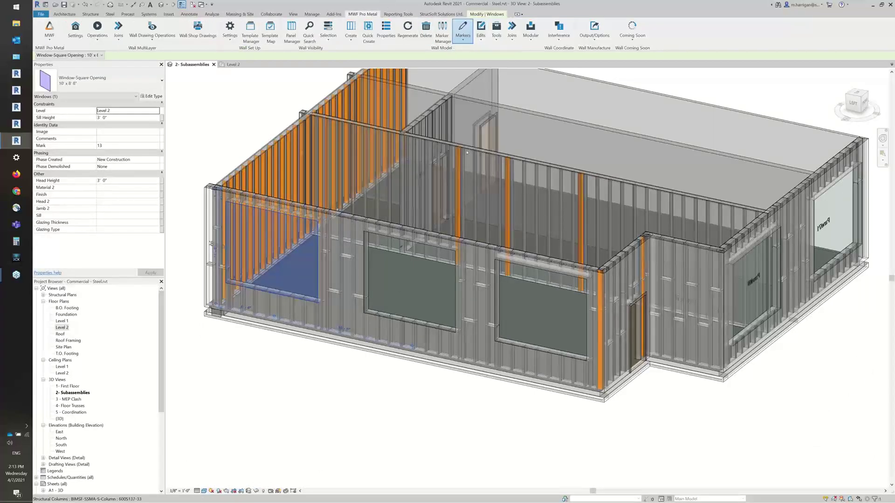
click(358, 257)
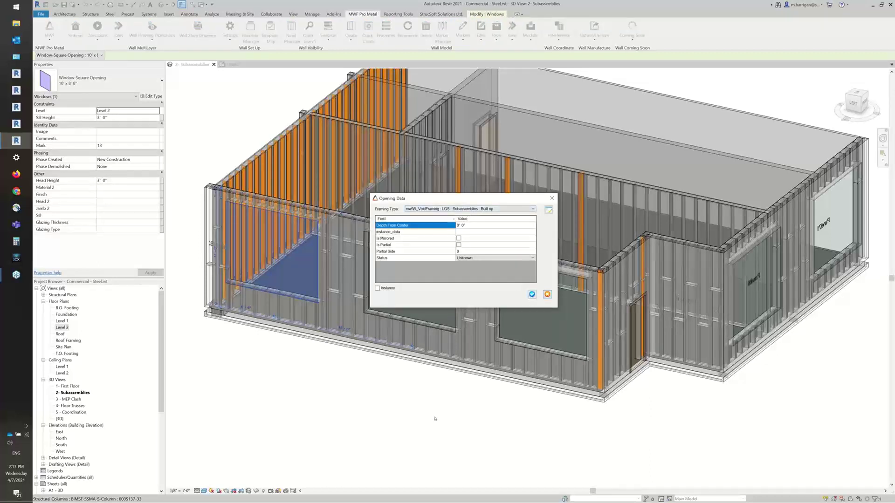
click(547, 294)
key(Escape)
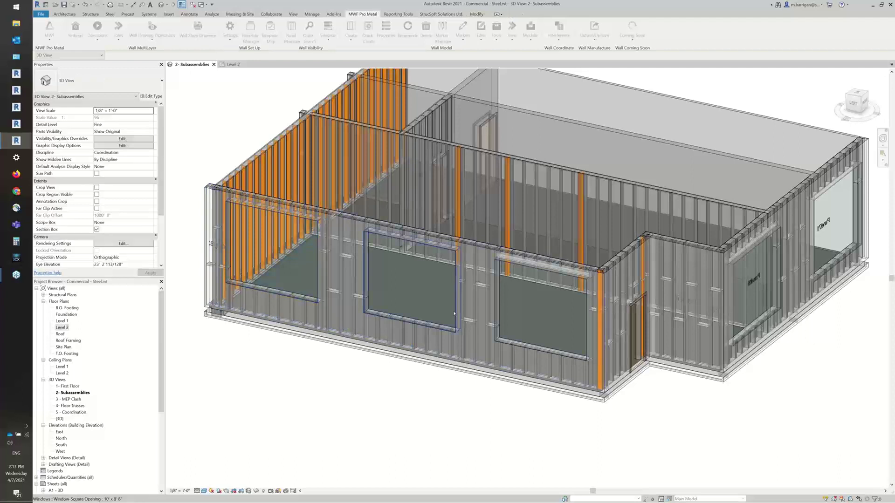
Step: Check the framing type in the opening data of the middle window in the same exterior wall
click(454, 314)
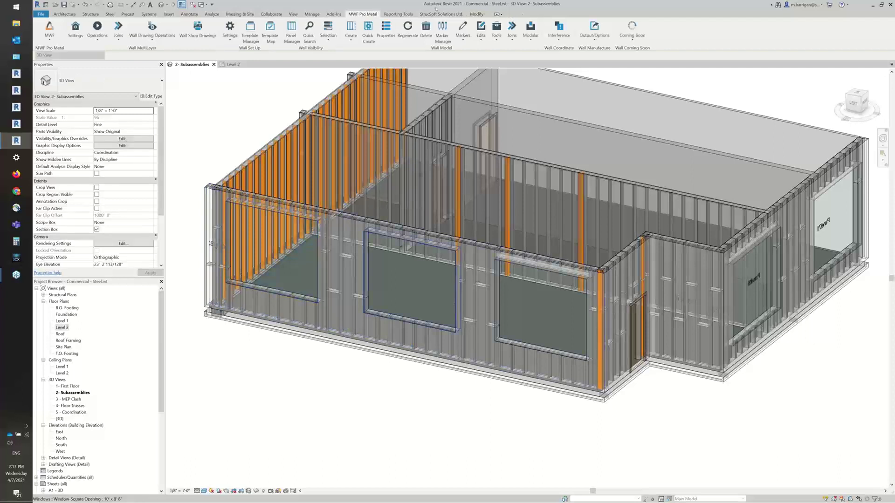
click(362, 14)
click(463, 29)
click(473, 50)
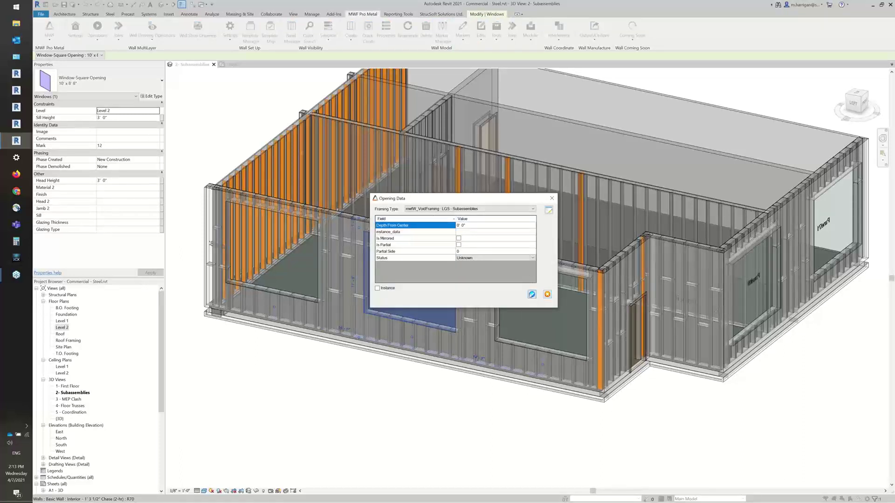
click(547, 294)
key(Escape)
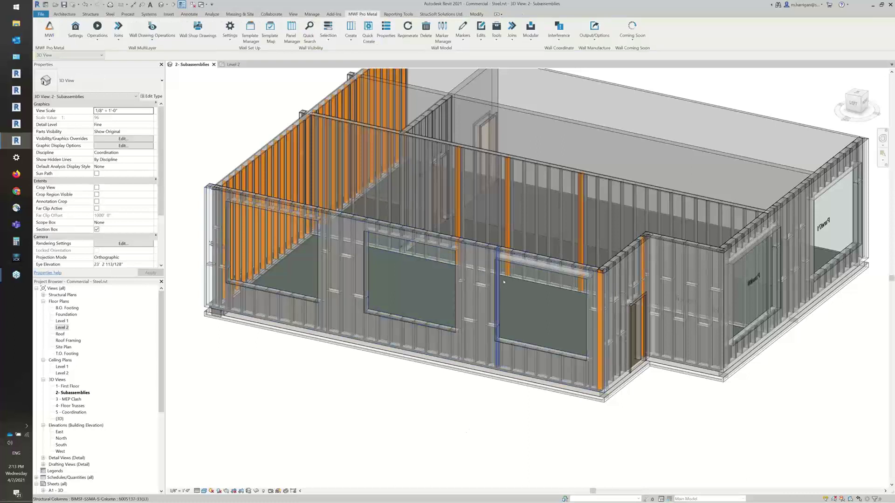
Step: Check the framing type in the opening data of the exterior wall's window nearest the single door
click(497, 308)
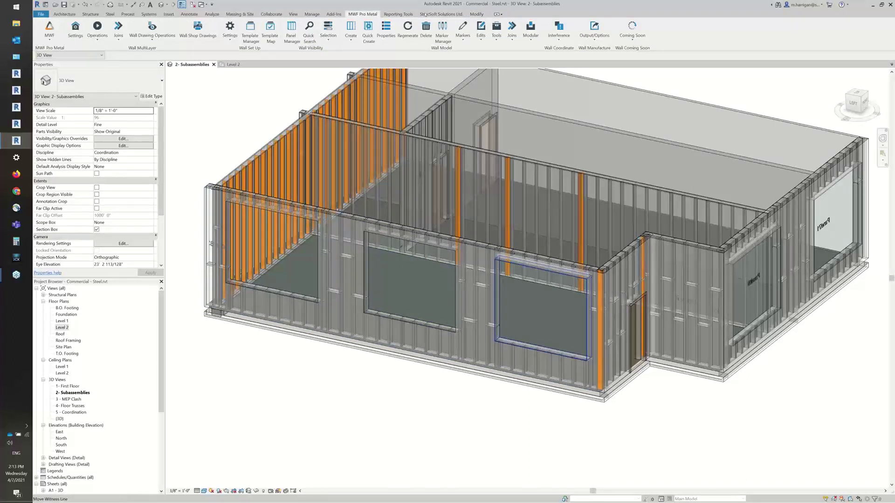
click(363, 14)
click(463, 30)
click(474, 50)
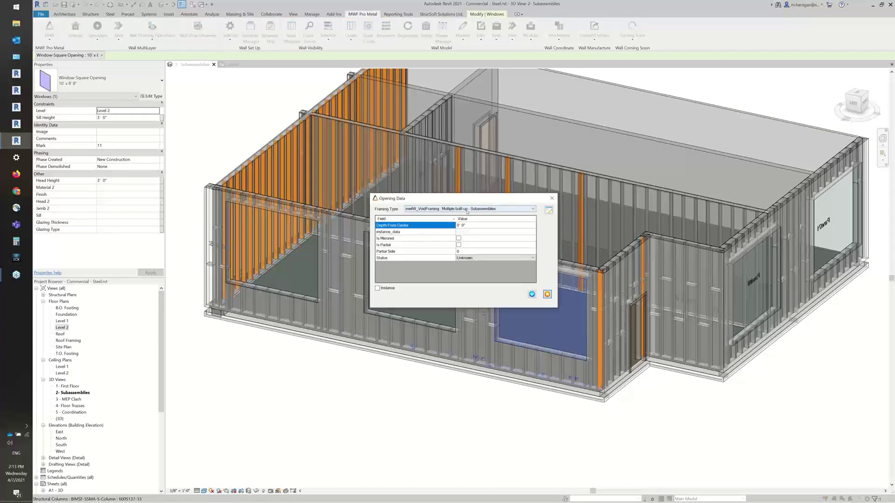
click(547, 294)
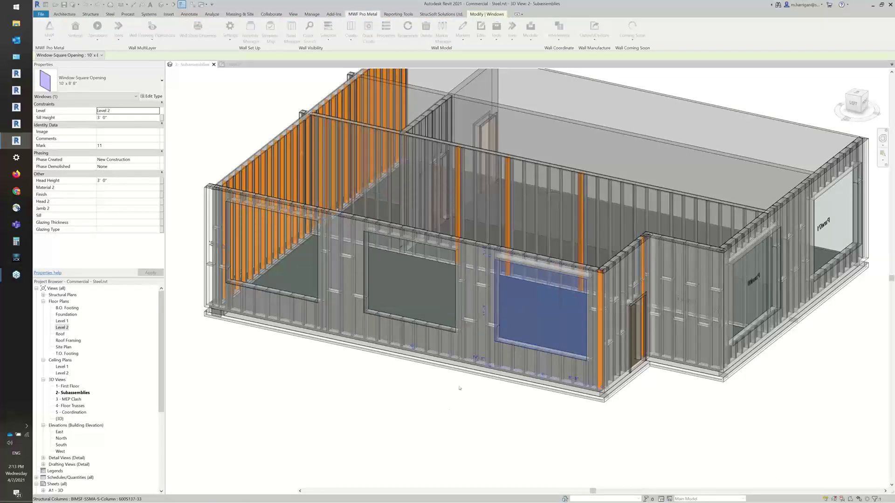
Step: Regenerate the exterior wall panel containing the three window openings
click(475, 285)
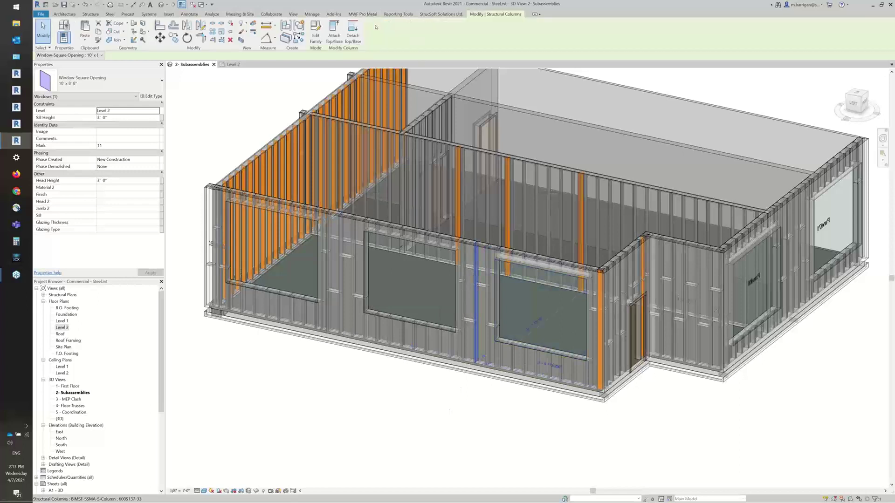
click(369, 14)
click(407, 31)
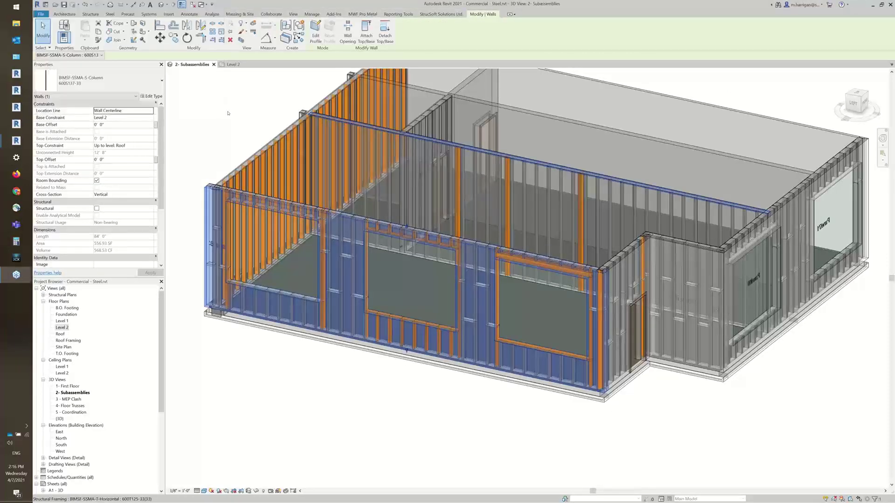
click(274, 404)
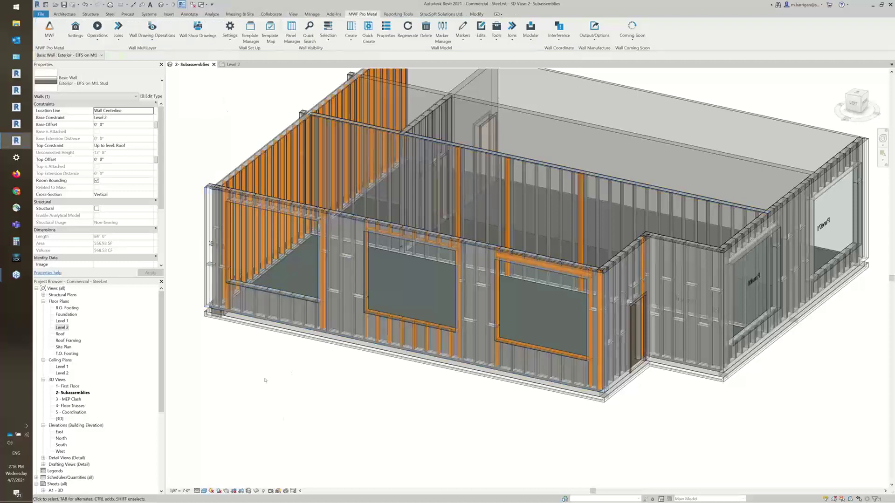
Step: Examine the built-up jamb studs around the window farthest from the door in the regenerated exterior panel
scroll(225, 263, up, 1)
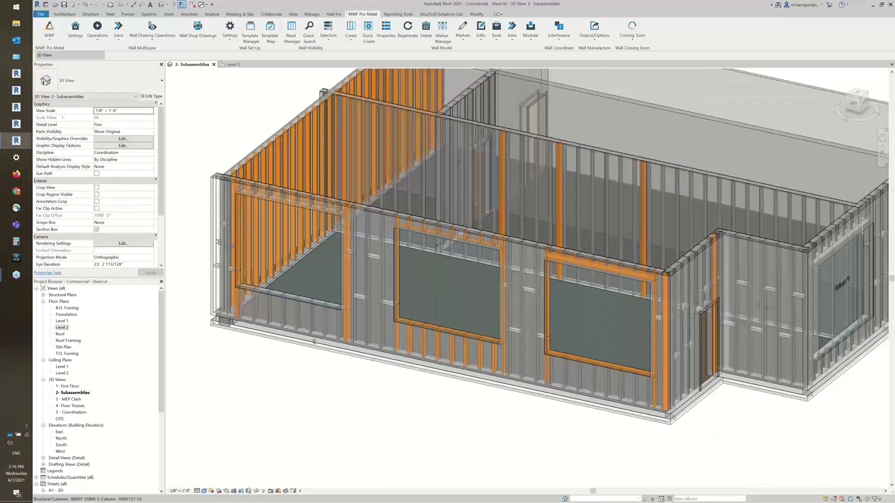
shift+middle_drag(315, 341, 373, 367)
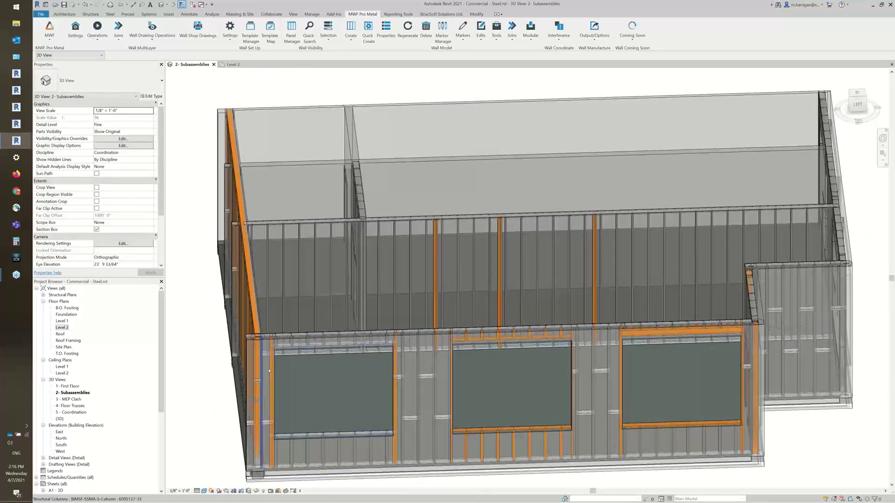
scroll(307, 391, up, 4)
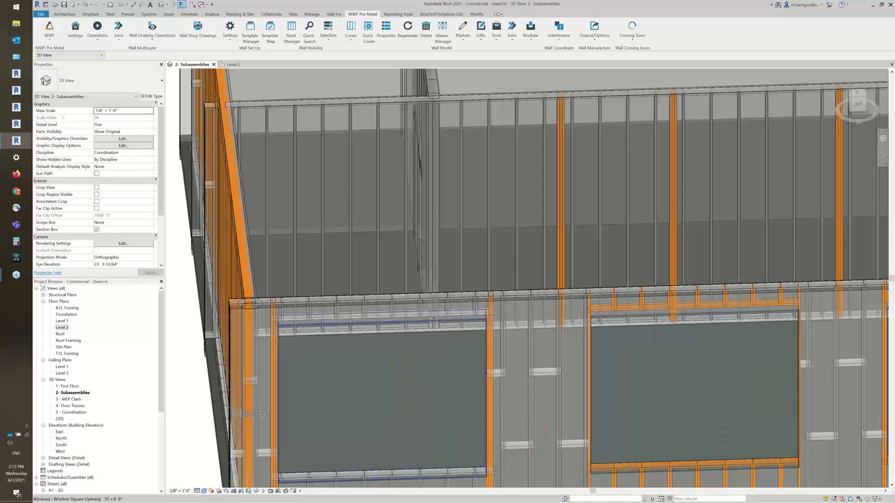
click(318, 406)
middle_drag(317, 407, 338, 257)
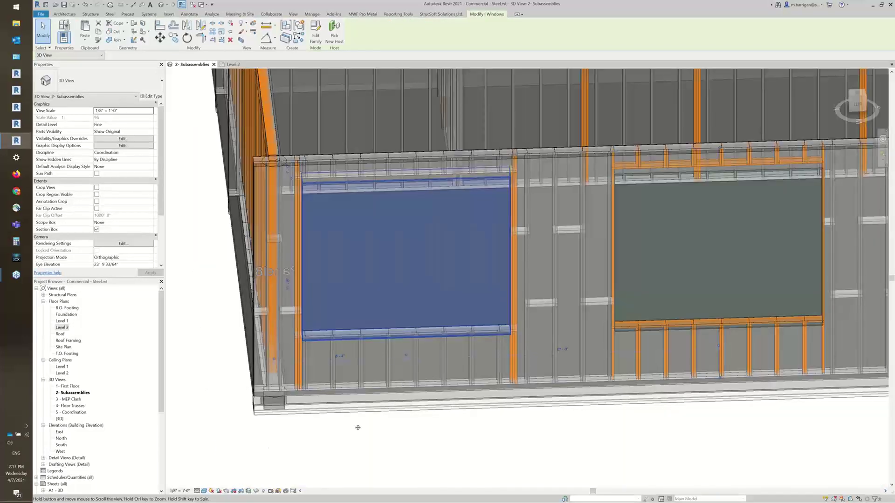
key(Escape)
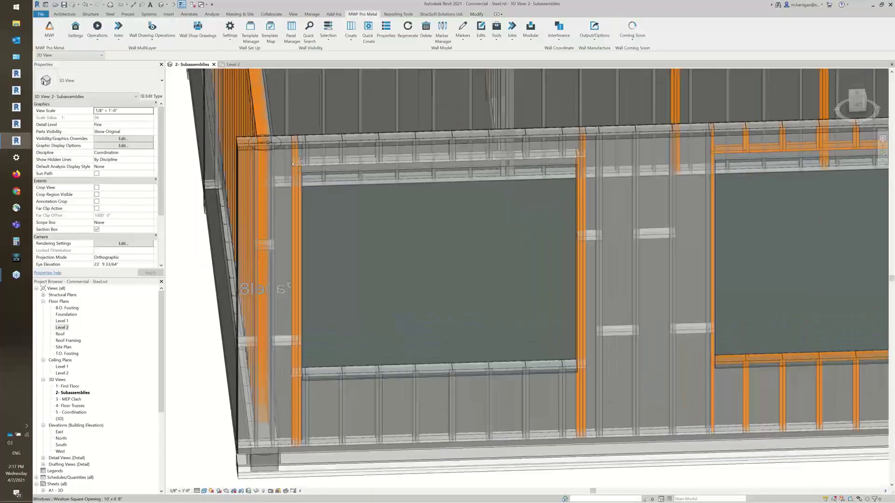
Step: Inspect the BIMSF_Subassembly values of the three built-up jamb studs beside the window farthest from the door
scroll(293, 201, up, 2)
scroll(299, 171, up, 1)
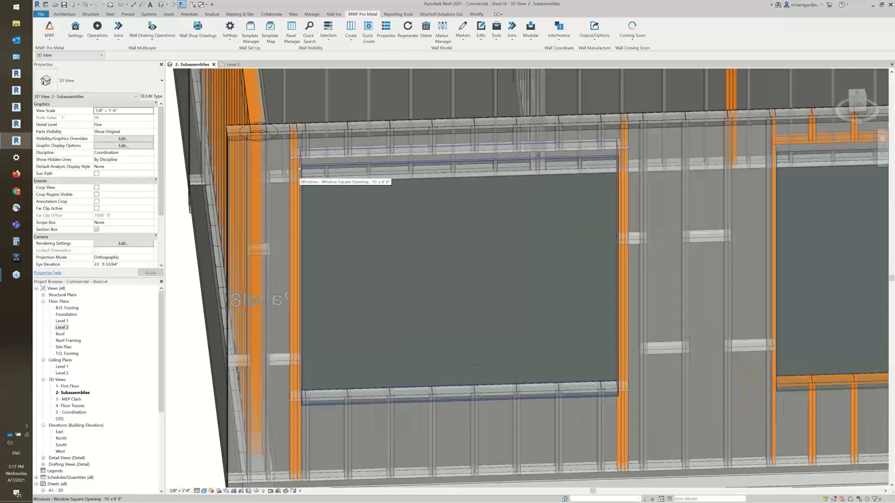
scroll(298, 167, up, 4)
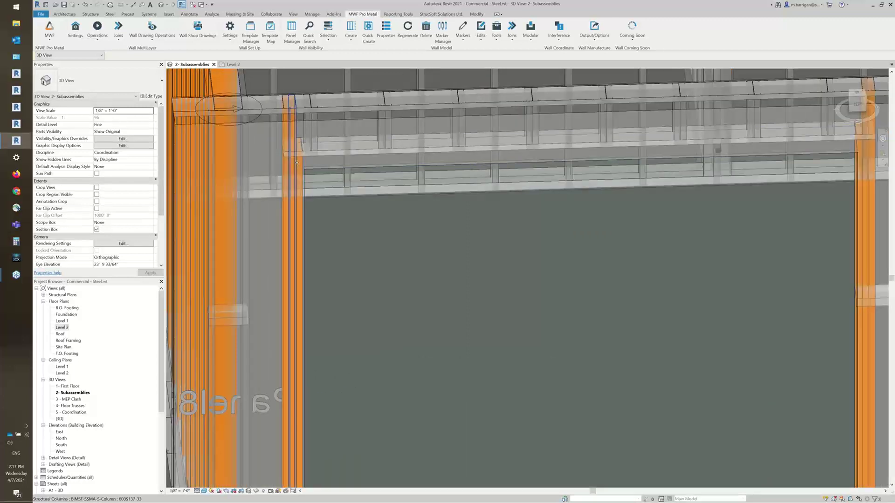
click(296, 162)
scroll(49, 229, down, 2)
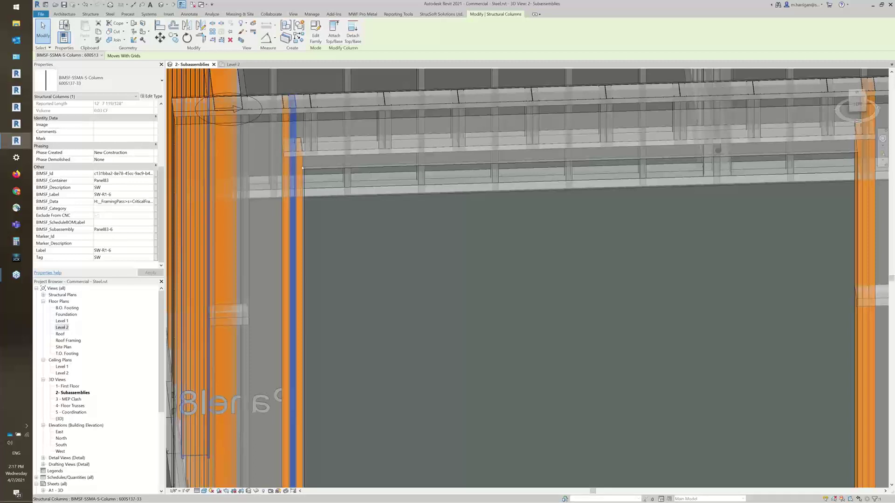
click(285, 140)
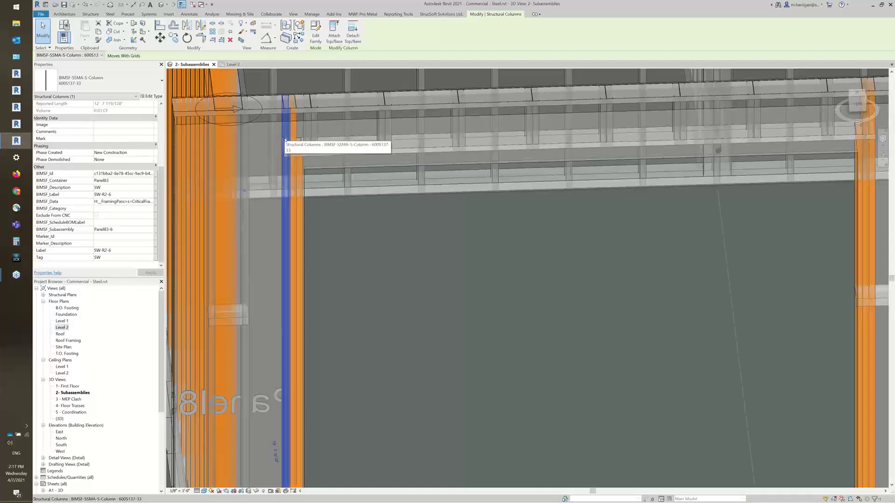
click(300, 161)
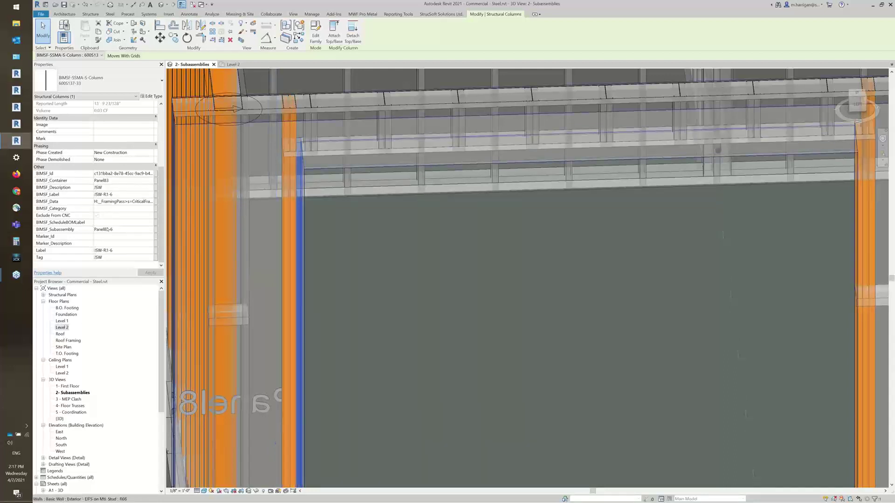
Step: Inspect the BIMSF_Subassembly values of a cripple above the middle window and of its sill track
scroll(467, 286, down, 5)
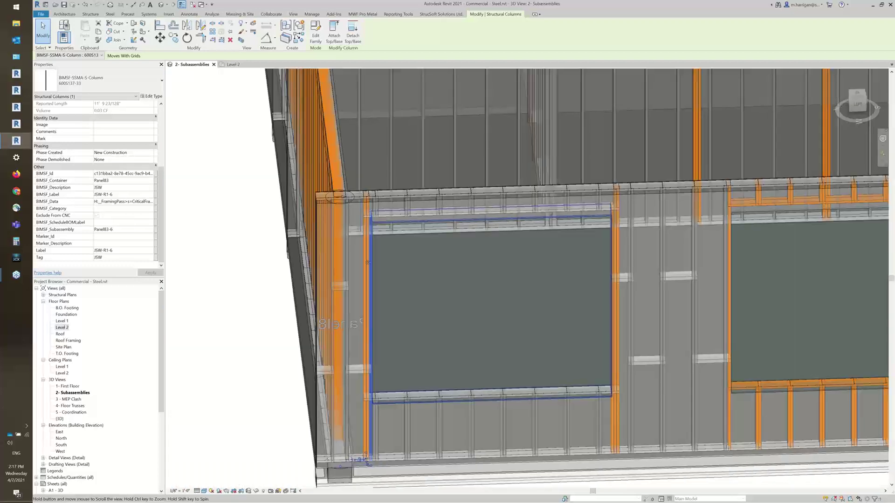
middle_drag(513, 310, 75, 331)
middle_drag(598, 280, 537, 292)
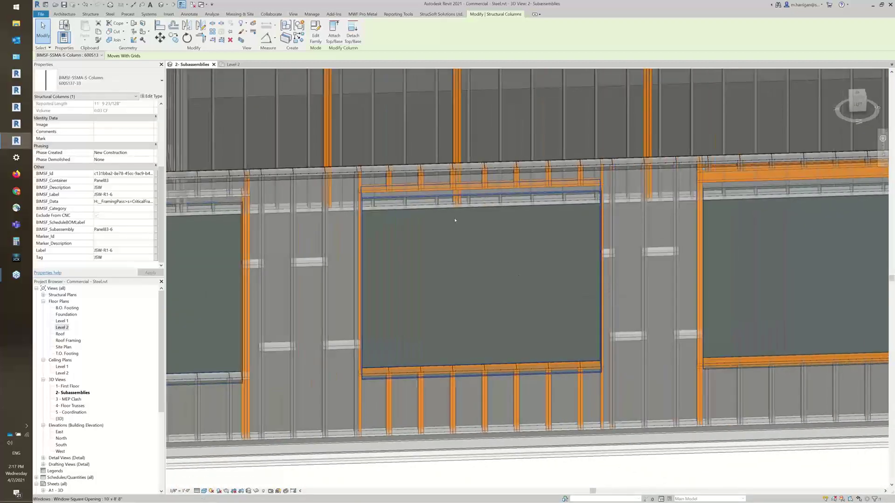
click(387, 179)
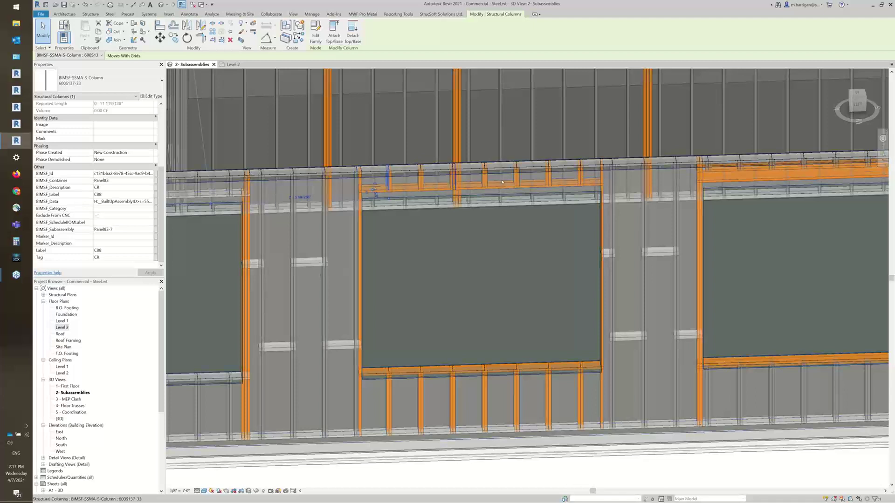
click(531, 369)
scroll(119, 223, down, 4)
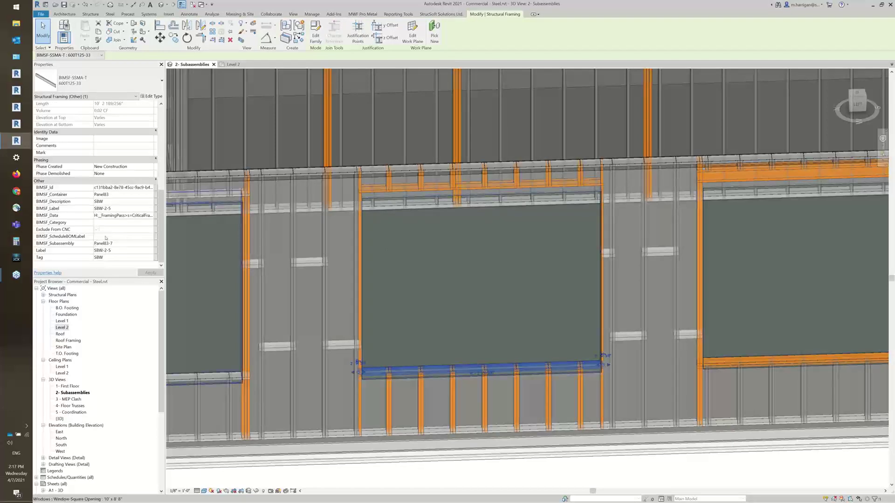
click(498, 253)
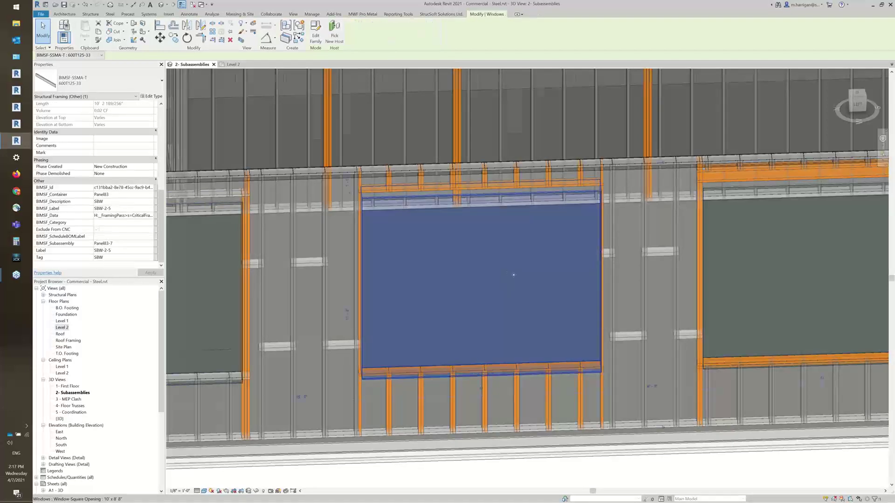
Step: Create a custom subassembly named SA-01 from two neighbouring single studs in the interior partition panel
scroll(498, 253, down, 3)
shift+middle_drag(499, 253, 686, 322)
scroll(689, 328, down, 3)
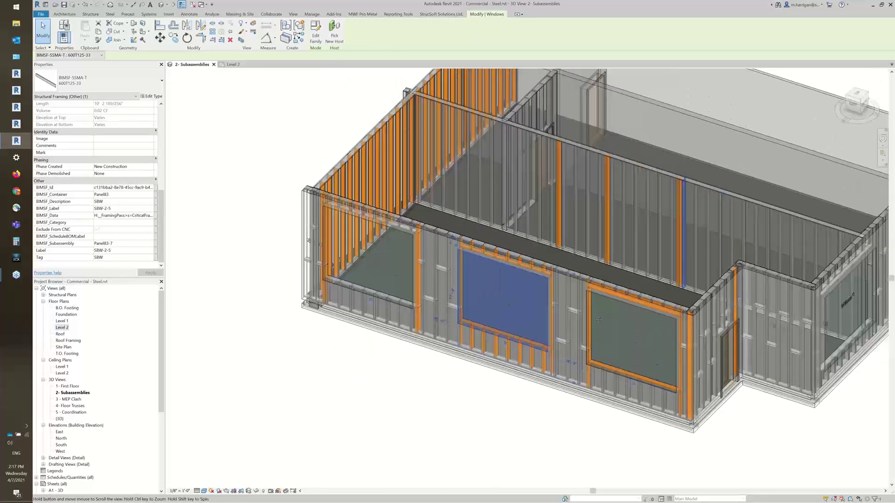
scroll(689, 328, up, 8)
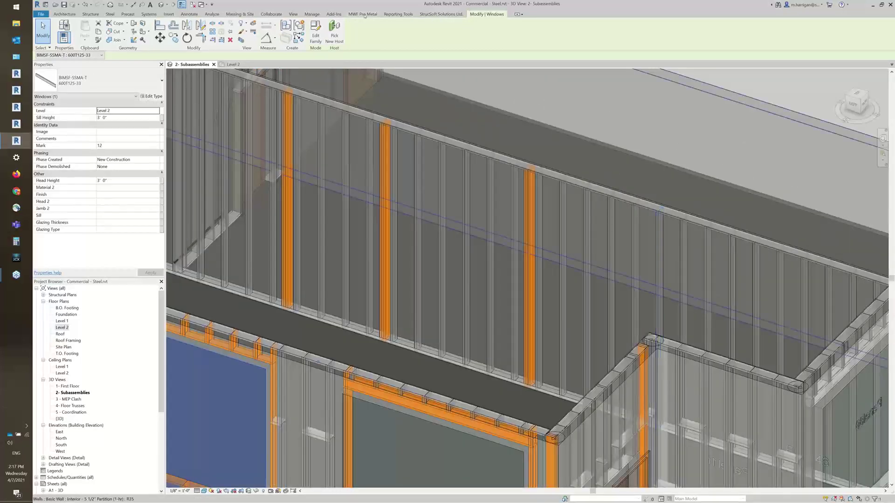
click(363, 15)
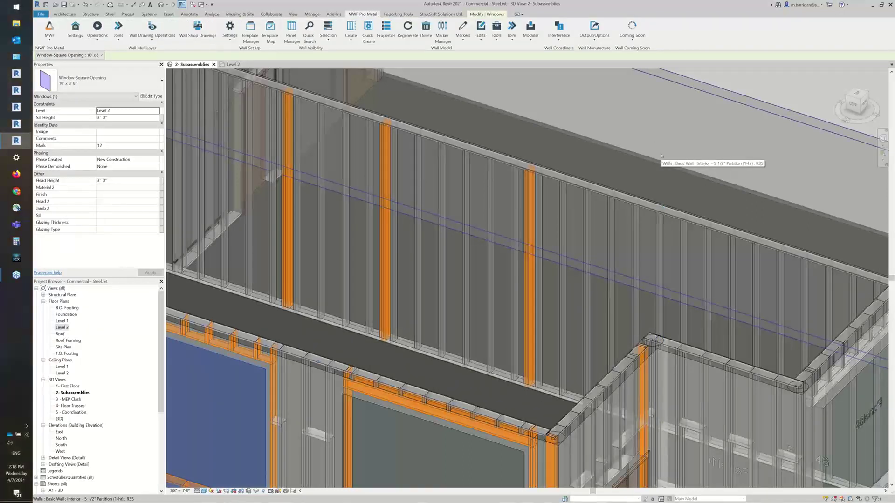
click(591, 38)
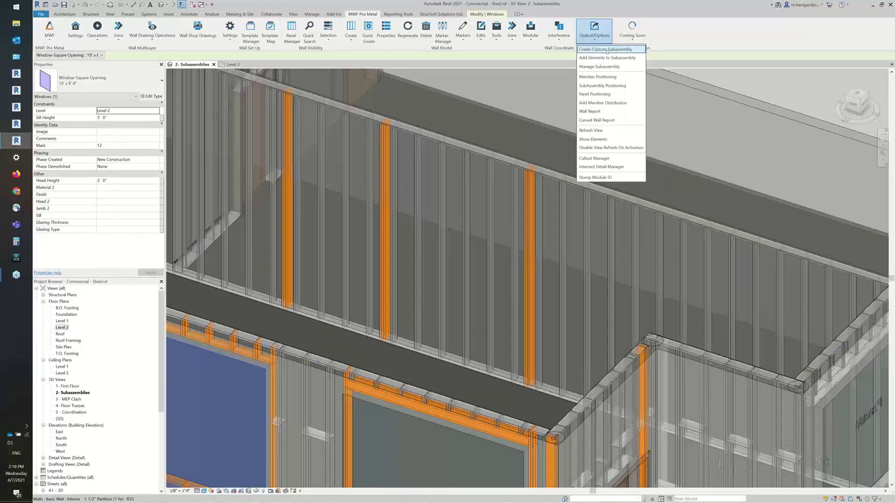
click(638, 240)
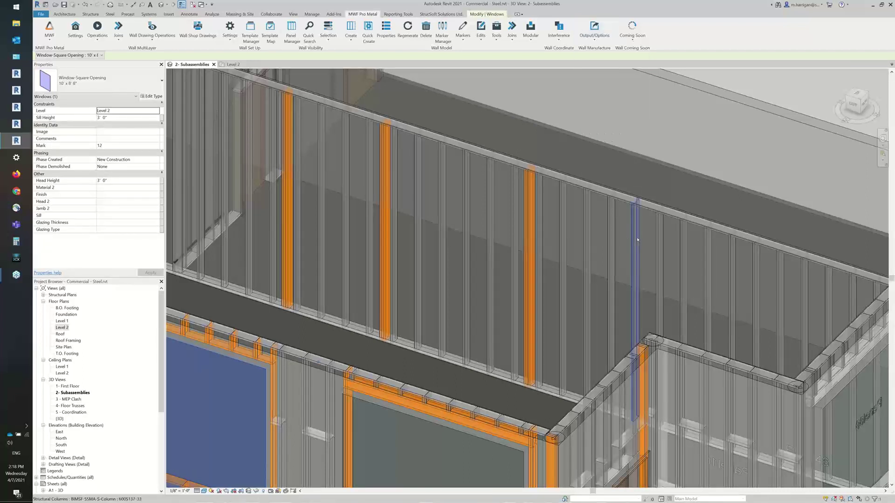
ctrl+click(609, 234)
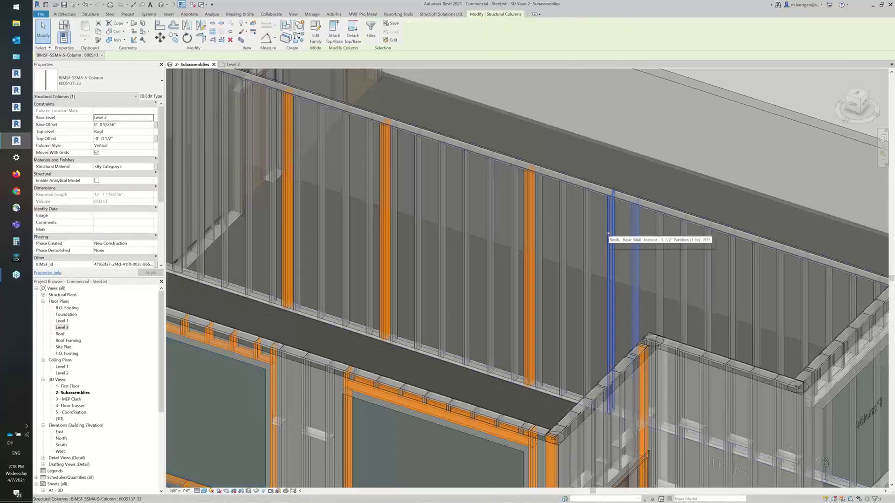
click(363, 14)
click(595, 29)
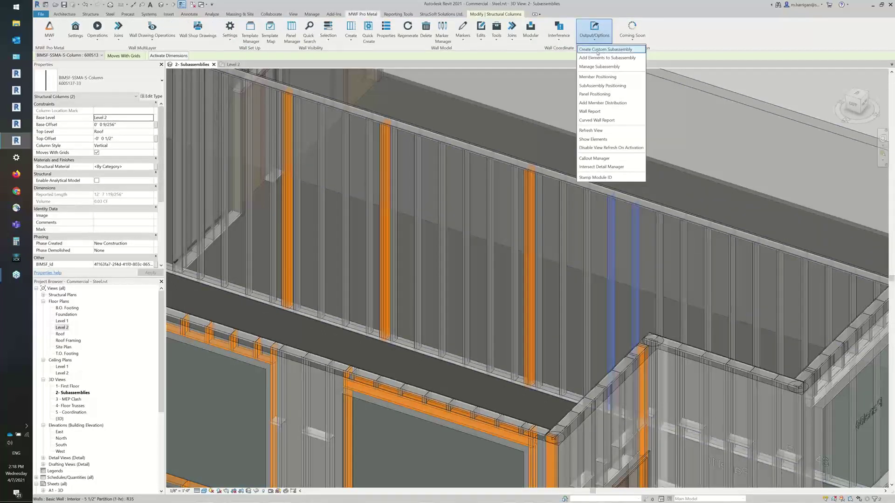
click(594, 49)
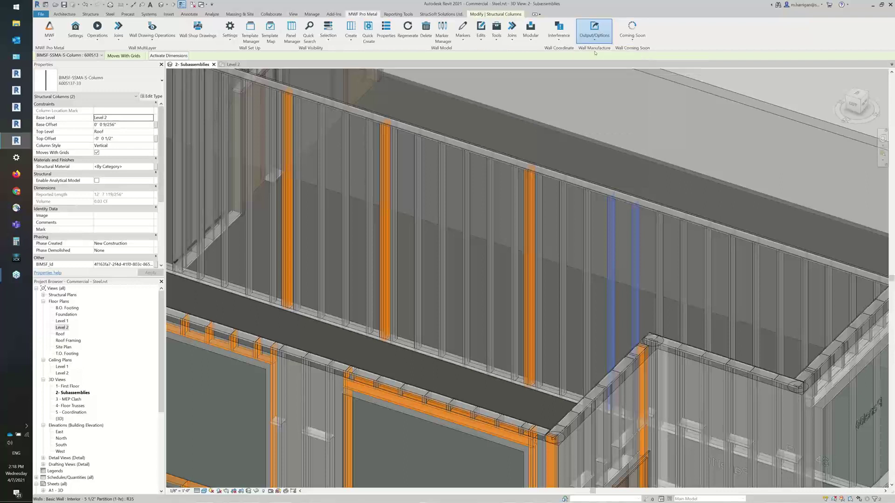
text(S)
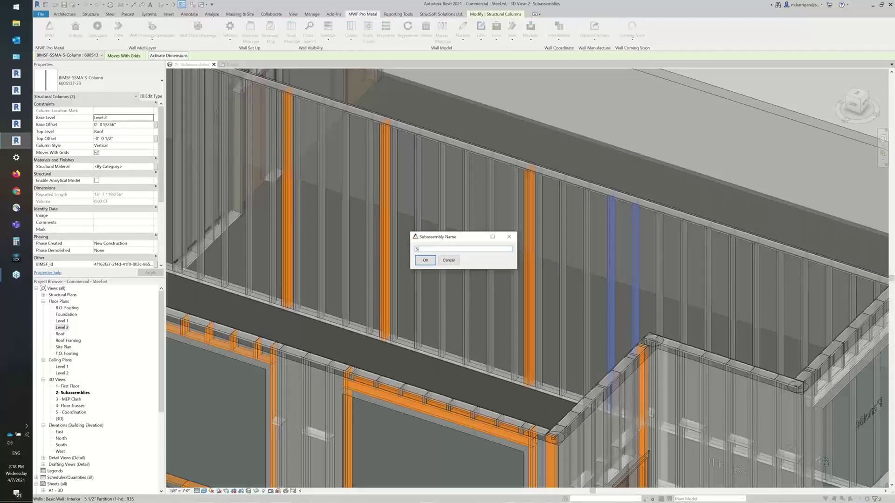
text(A-01)
click(425, 260)
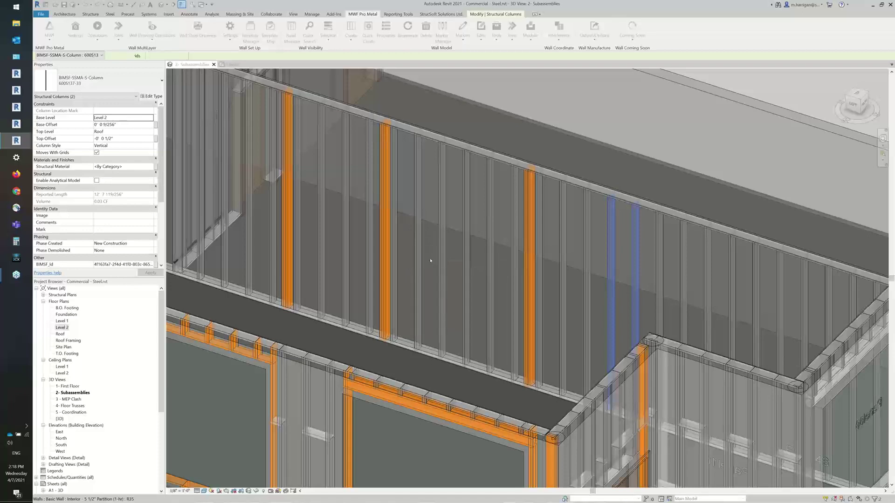
click(679, 189)
scroll(676, 196, down, 1)
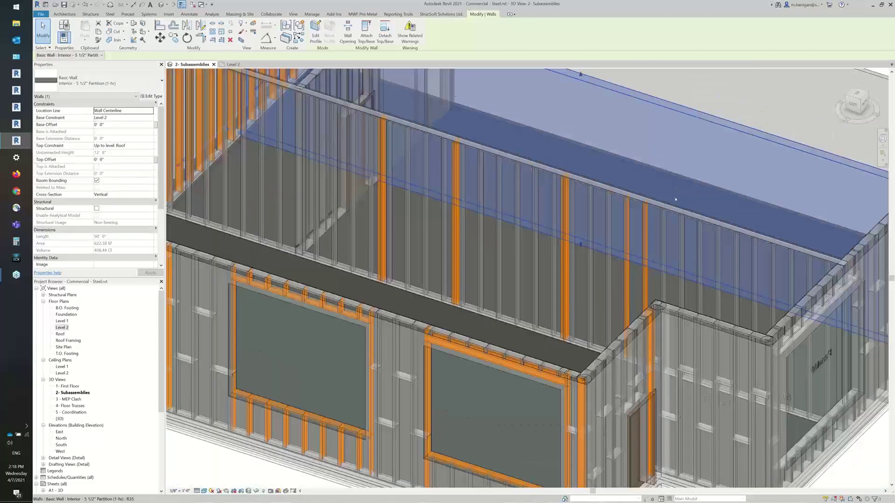
key(Escape)
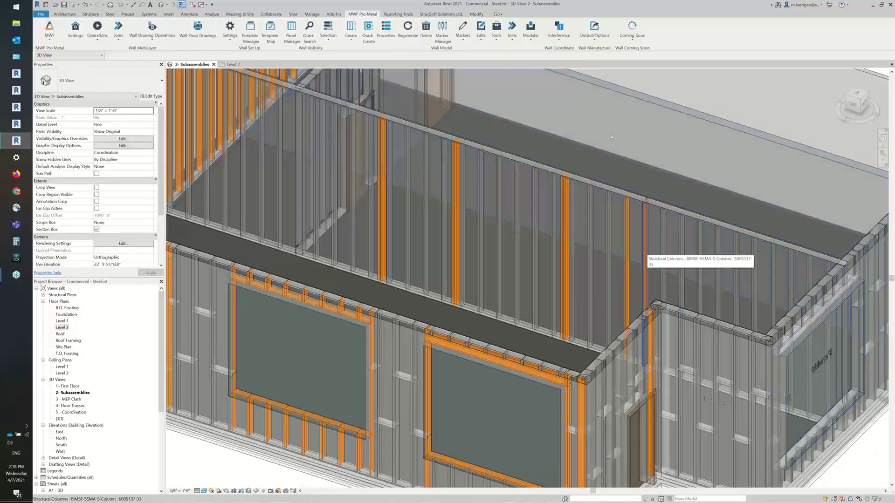
Step: Review the partition panel's named subassemblies and unassigned members with Manage Subassembly, starting from one of the SA-01 studs
click(645, 252)
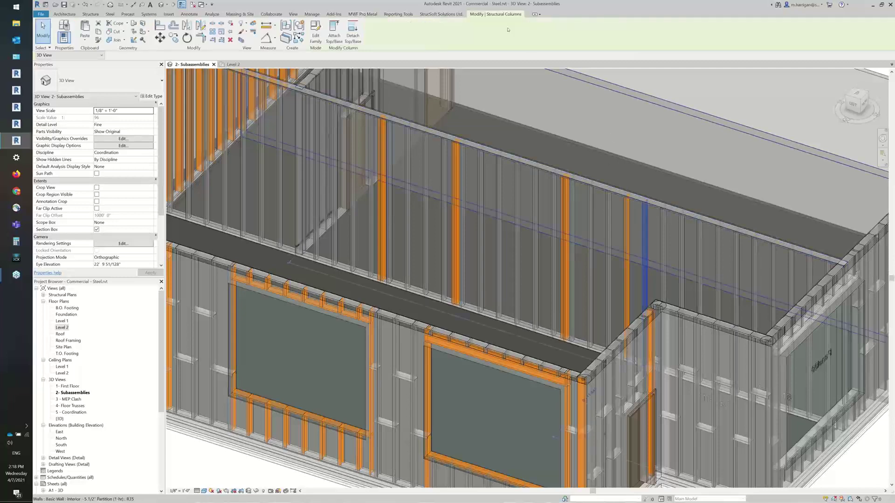
click(362, 14)
click(595, 30)
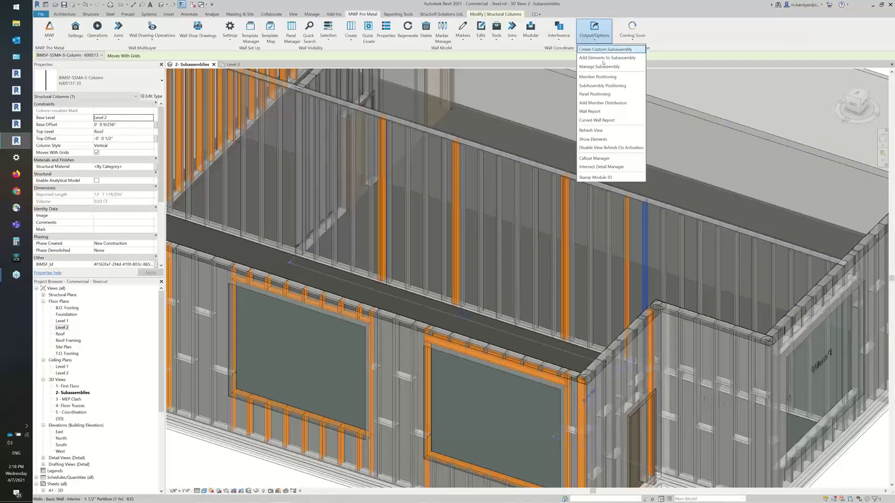
click(594, 70)
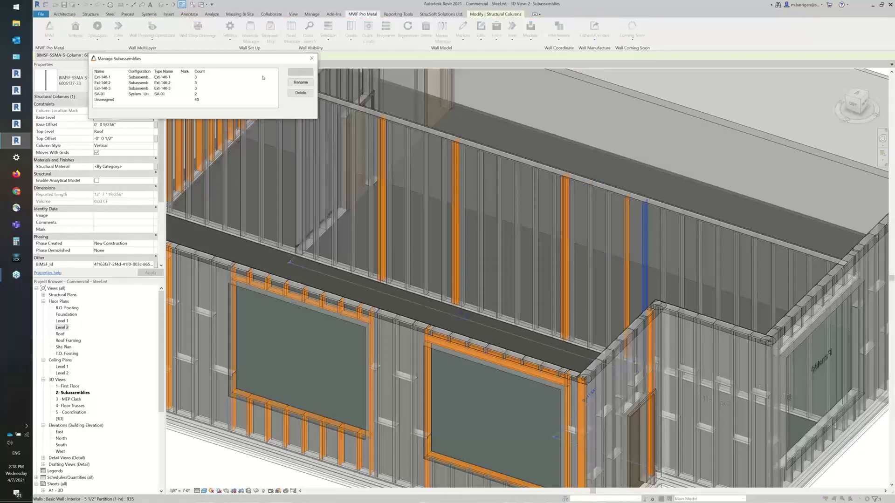
drag(180, 62, 605, 100)
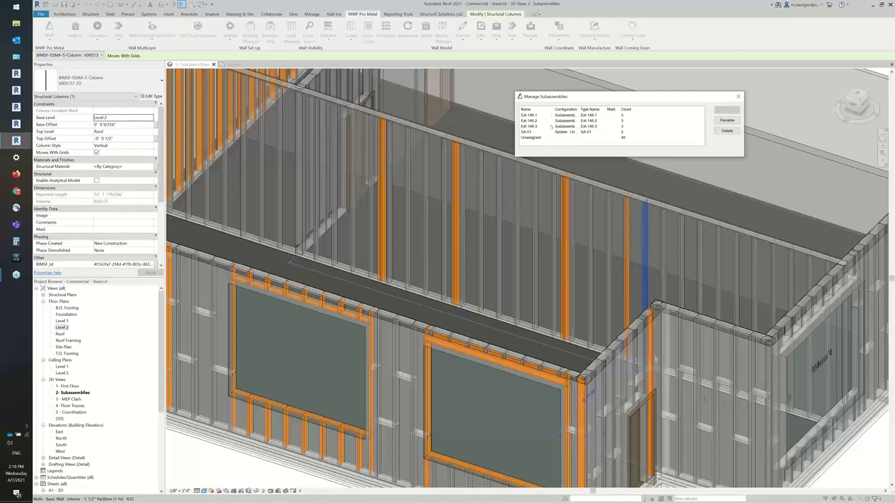
click(536, 138)
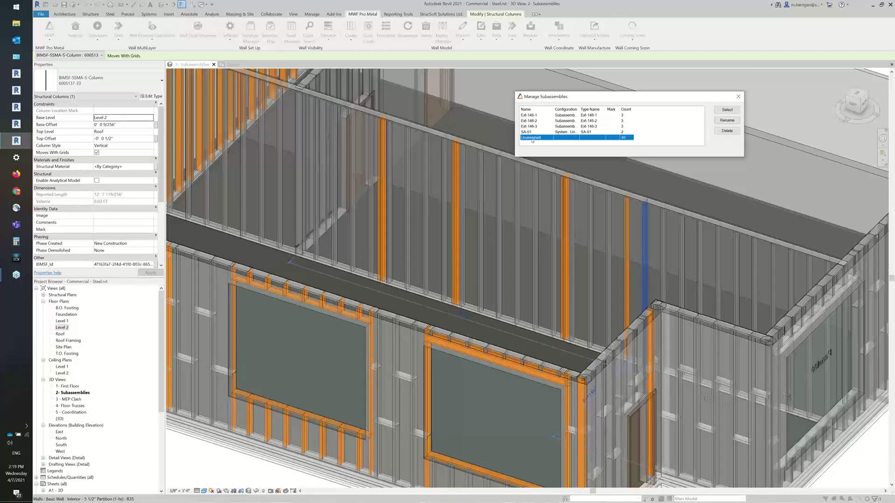
click(740, 97)
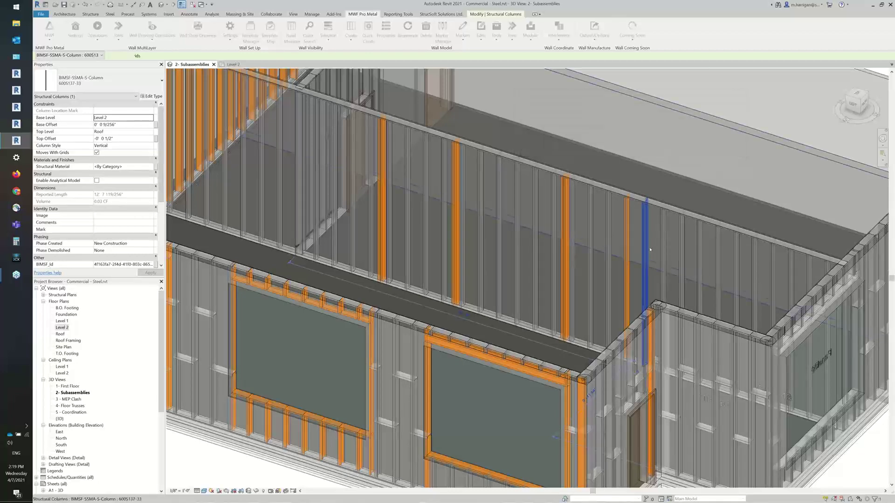
Step: Check the BIMSF_Subassembly value of a single stud in the interior partition
click(663, 233)
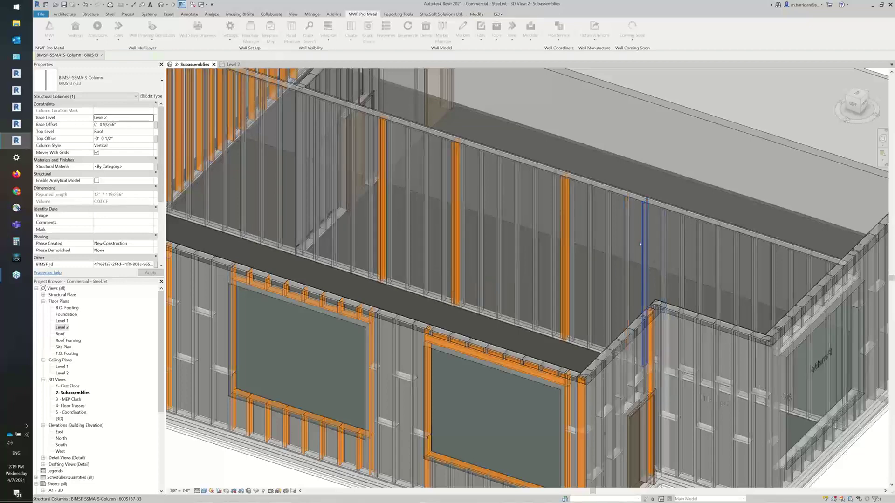
click(640, 244)
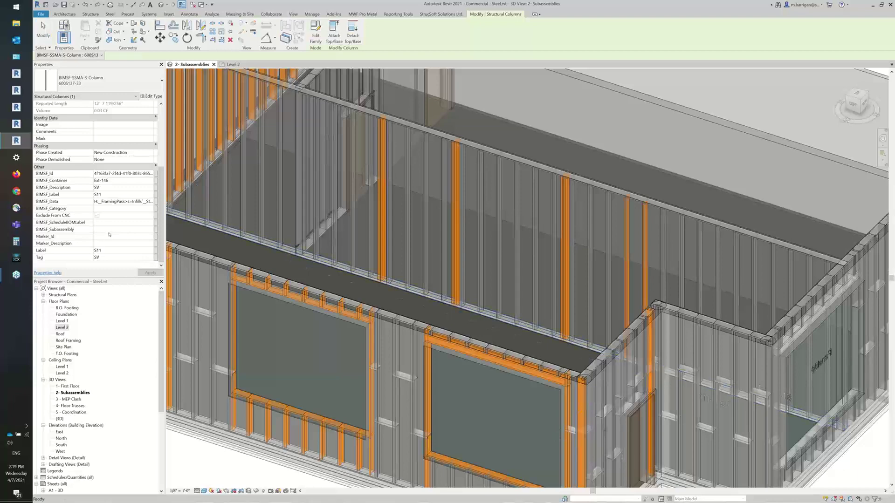
key(Escape)
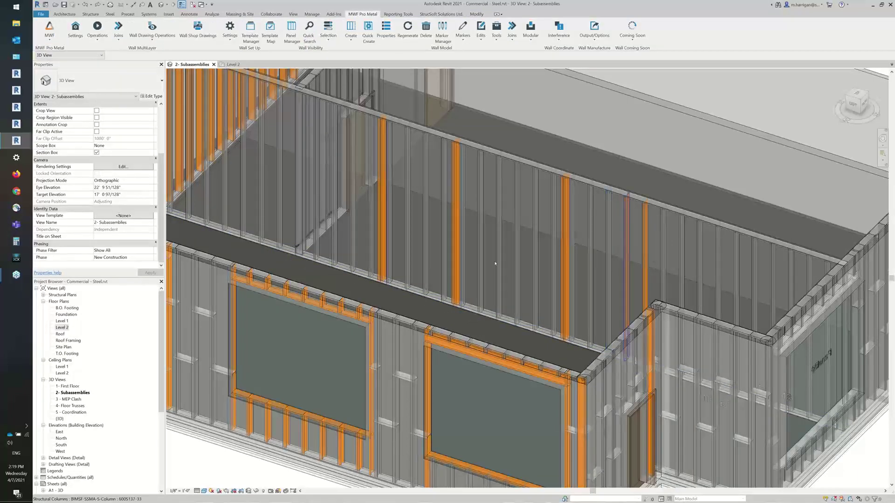
Step: Clear the SA-01 value from the BIMSF_Subassembly property of the interior partition stud and deselect it
click(627, 275)
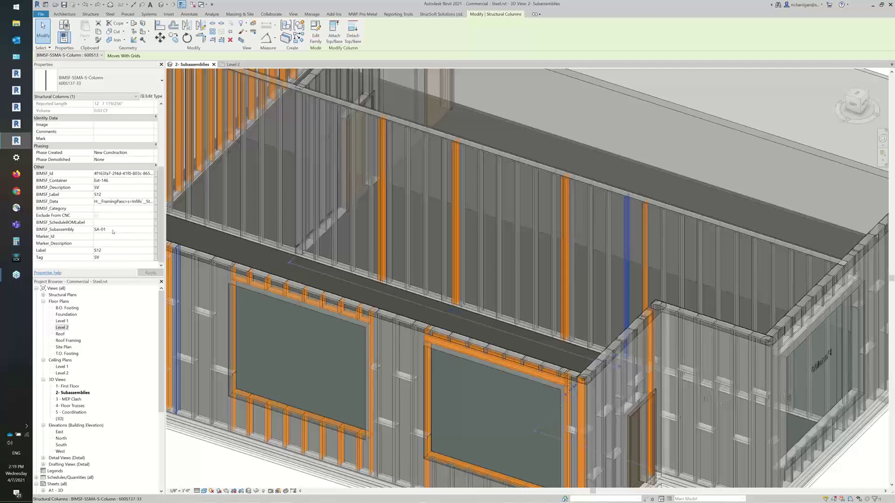
click(111, 231)
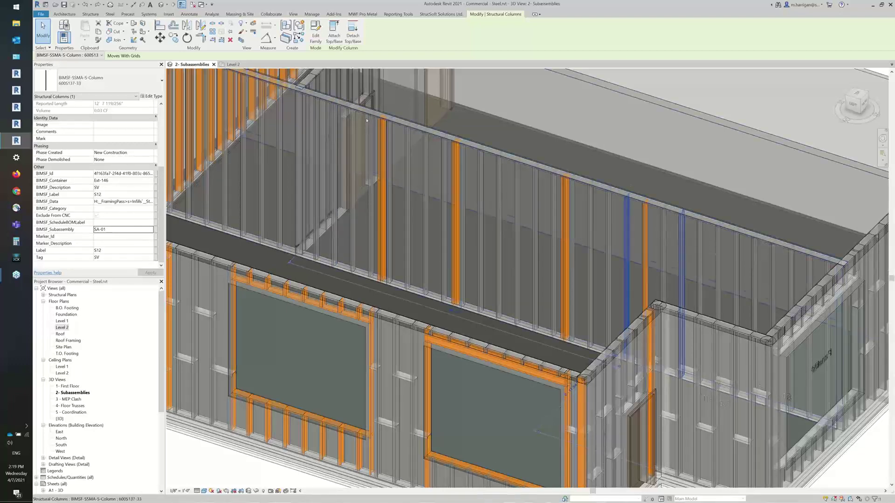
click(364, 14)
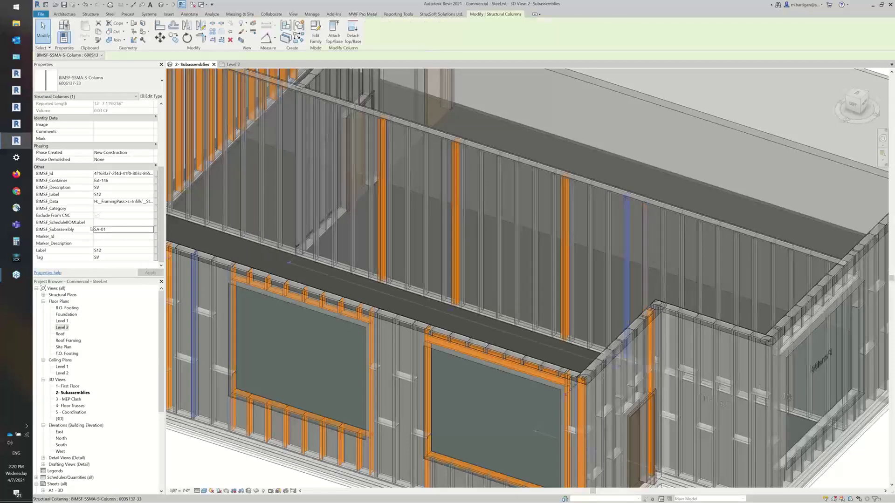
scroll(586, 151, down, 4)
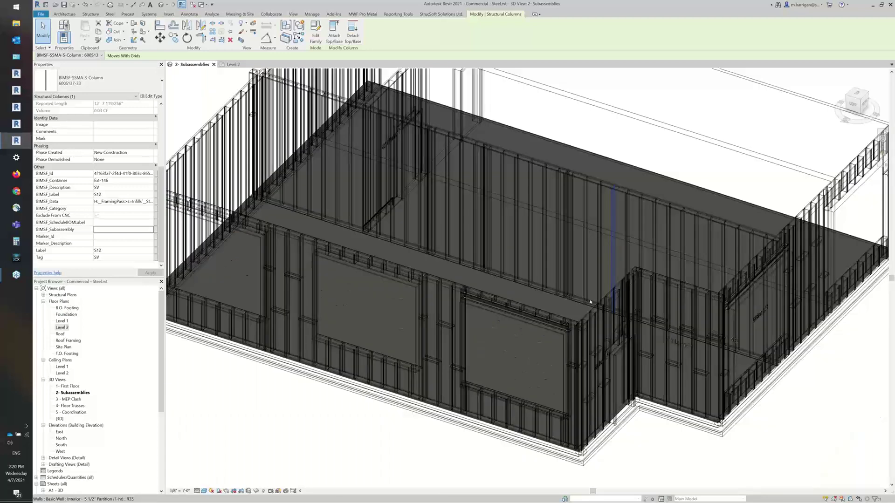
click(608, 412)
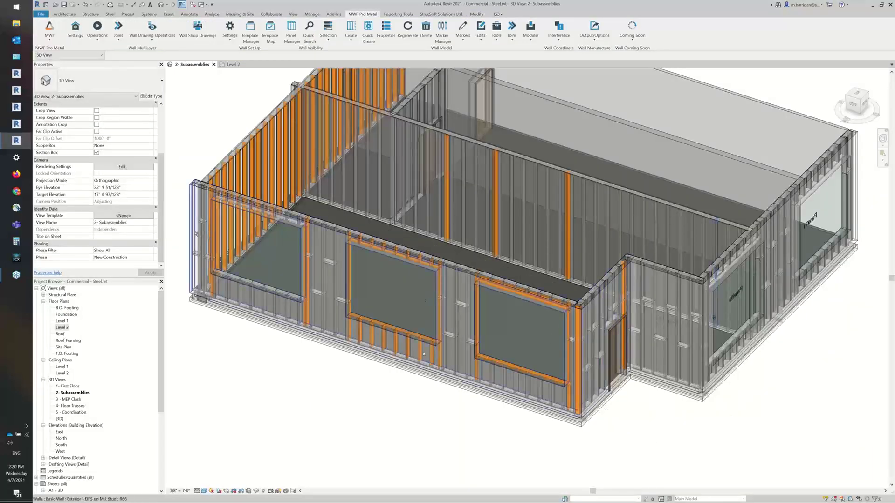
scroll(410, 395, down, 1)
middle_drag(411, 396, 420, 395)
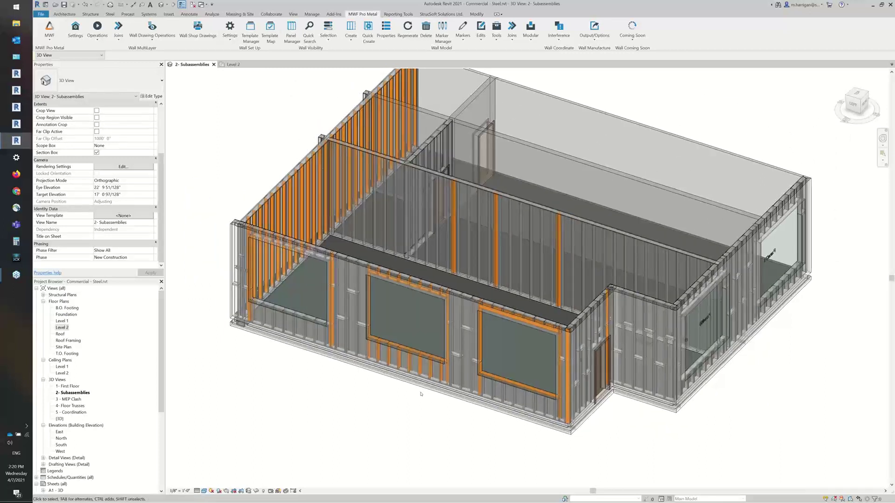